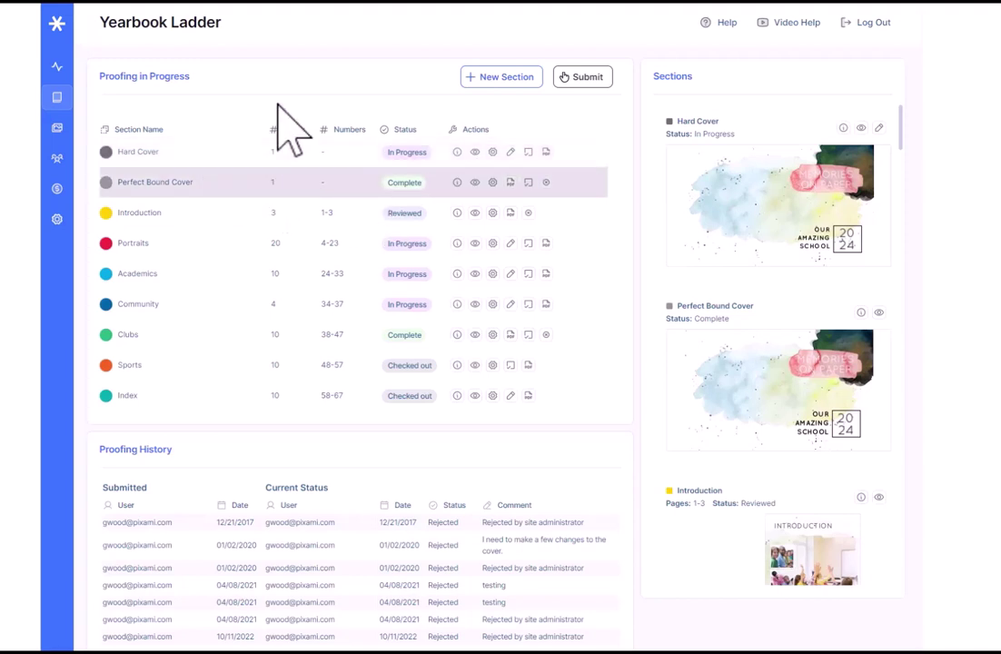
# Preview the Introduction, Portraits, Academics and Community section pages, scrolling the Sections panel
pyautogui.click(272, 217)
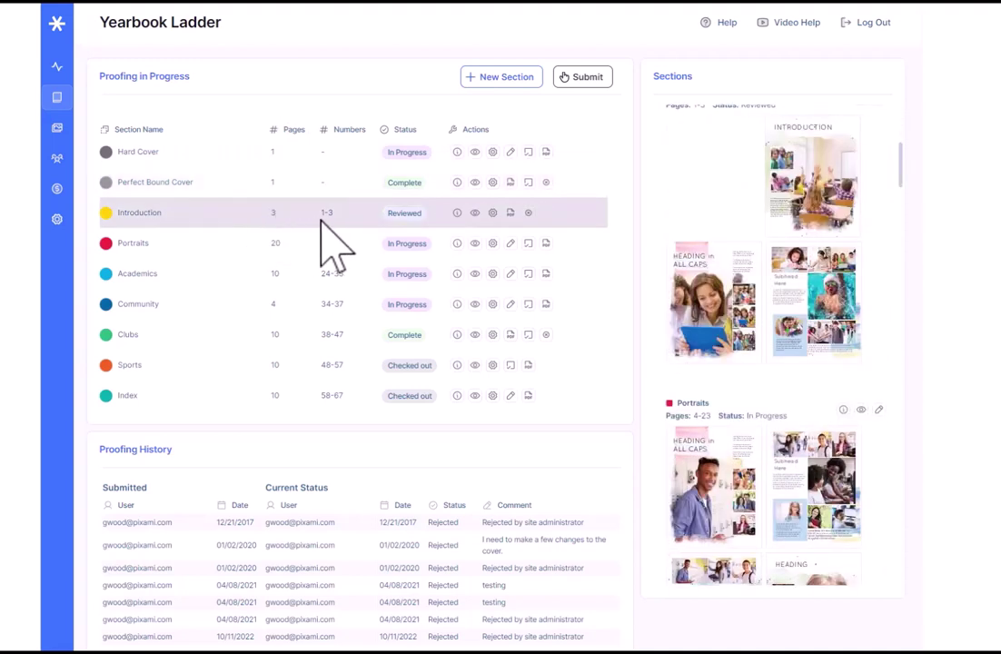
pyautogui.click(202, 245)
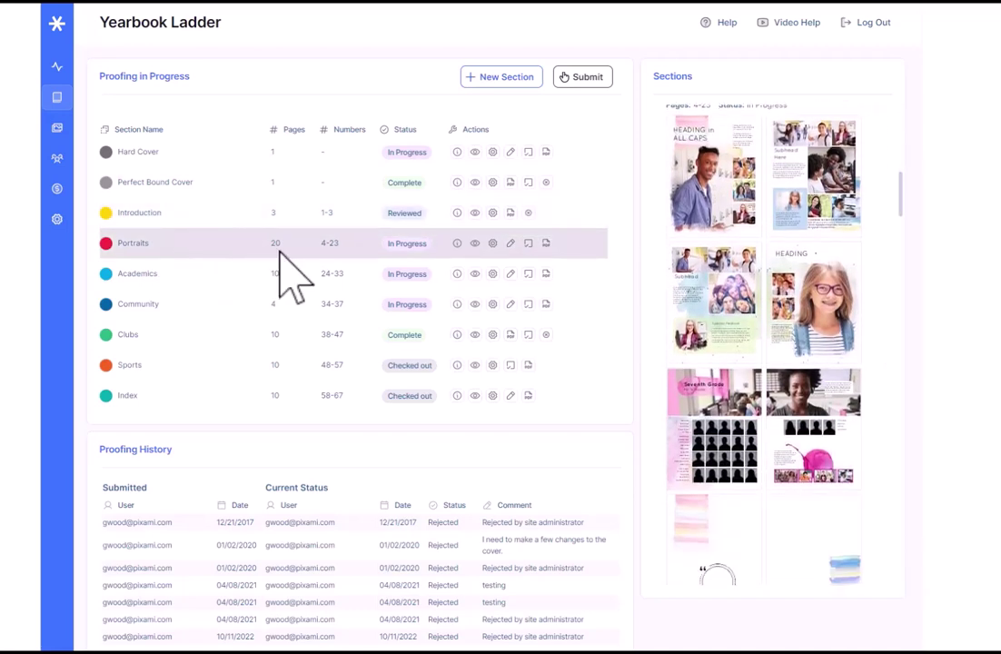
pyautogui.click(232, 276)
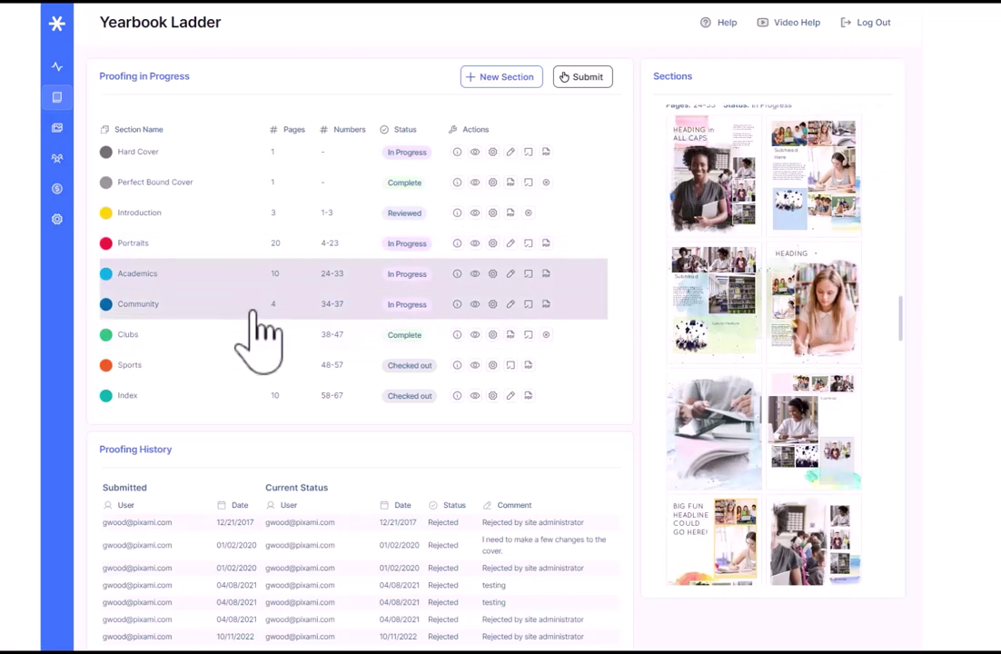
pyautogui.click(254, 311)
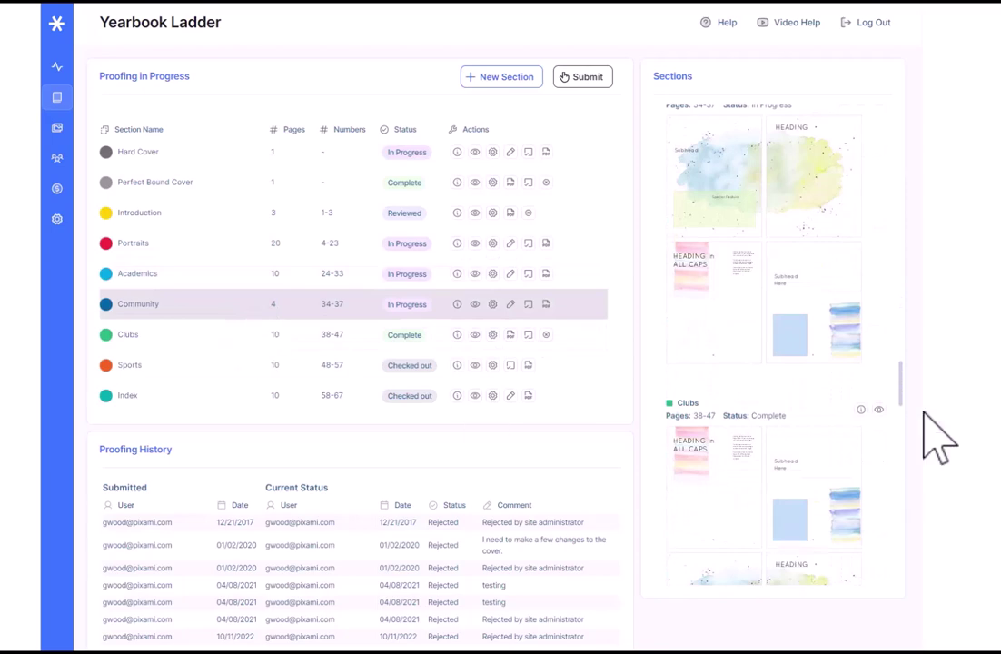
pyautogui.moveTo(903, 394); pyautogui.dragTo(904, 244)
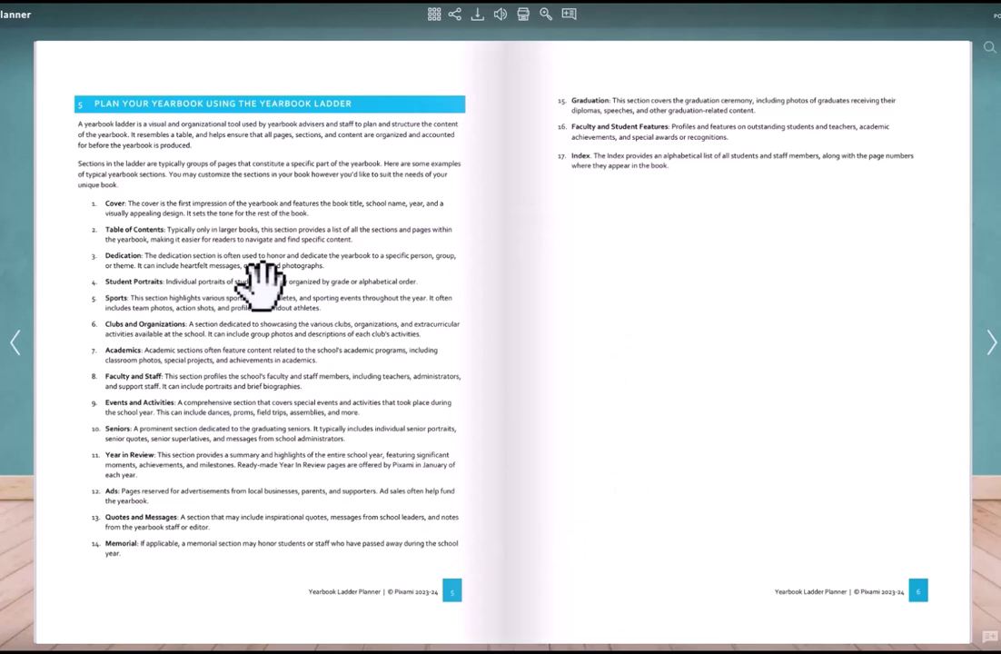
# Turn the Ladder Planner flipbook to page 7, section 5.1 Pixami Yearbook Planning Ladder
pyautogui.click(991, 343)
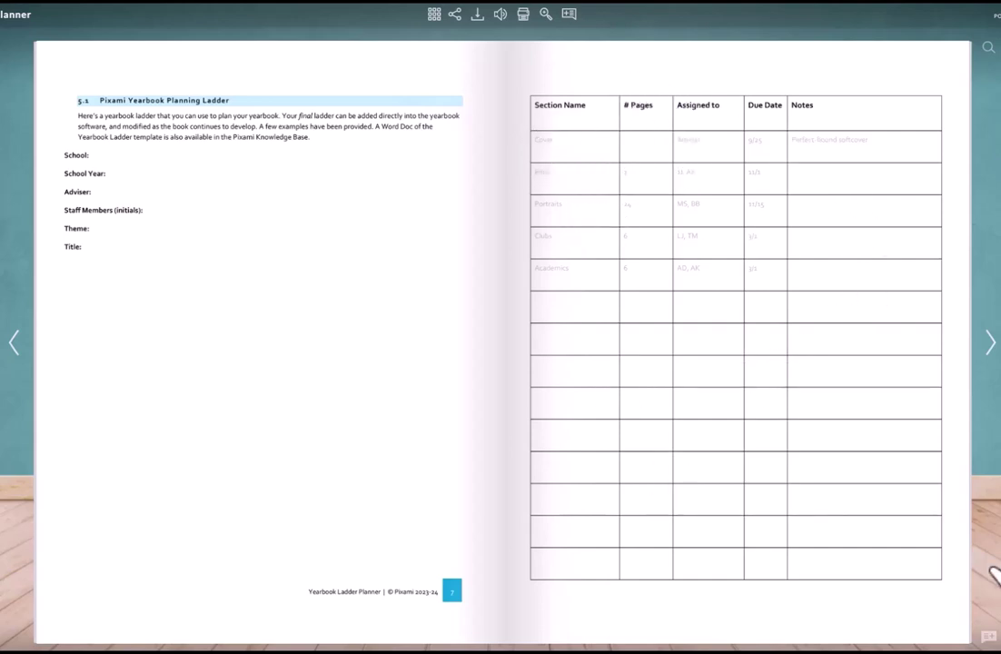
# Turn the Ladder Planner flipbook to the empty ladder table spread
pyautogui.click(990, 347)
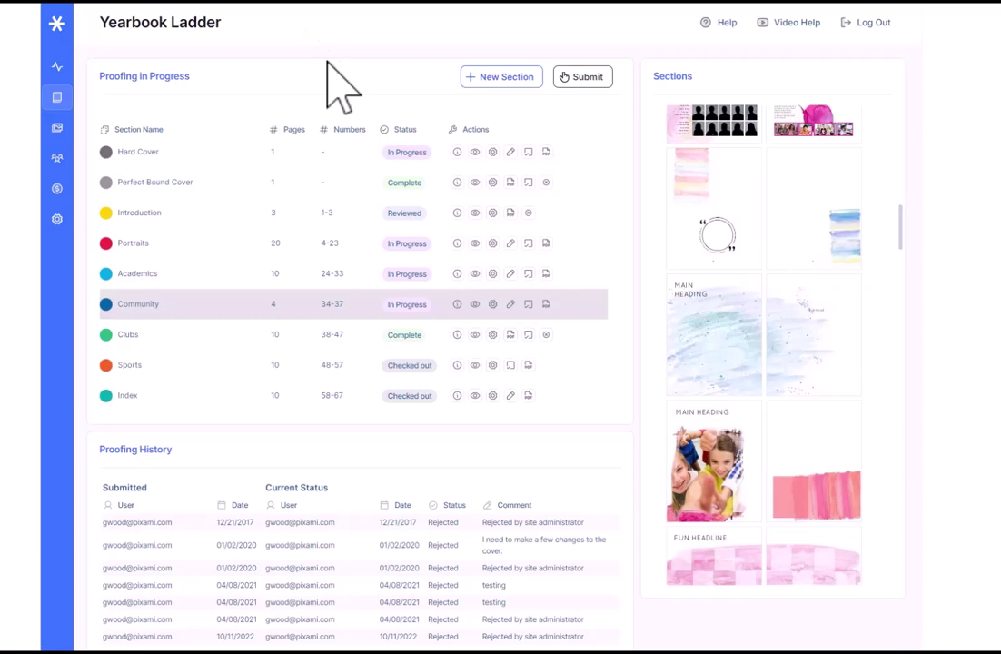
# Begin a new section named 'Field Trips' with the page count set to 10
pyautogui.click(511, 80)
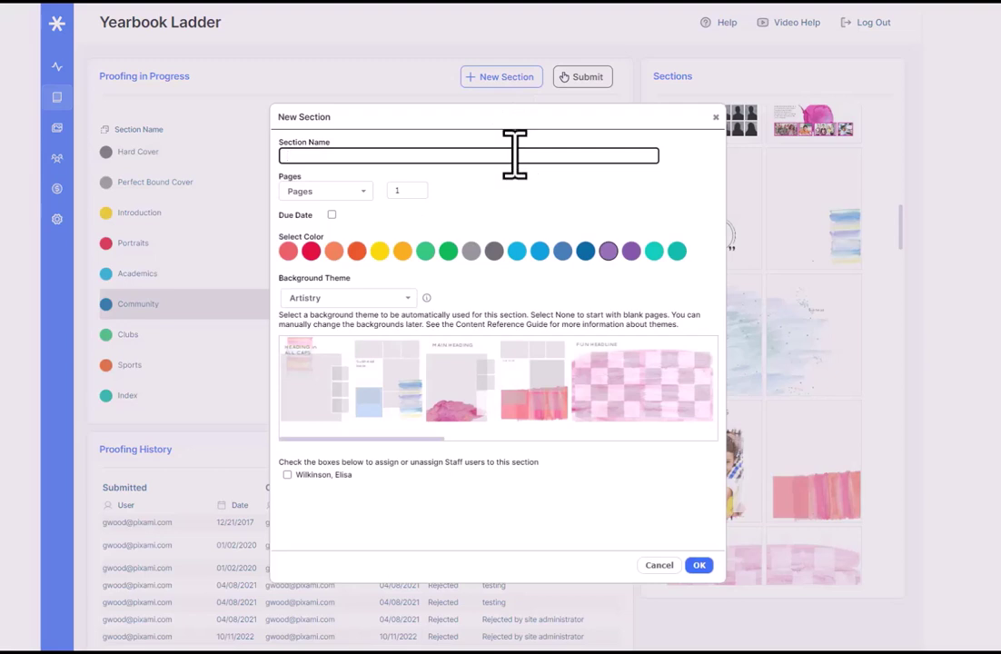
pyautogui.click(514, 154)
pyautogui.click(544, 138)
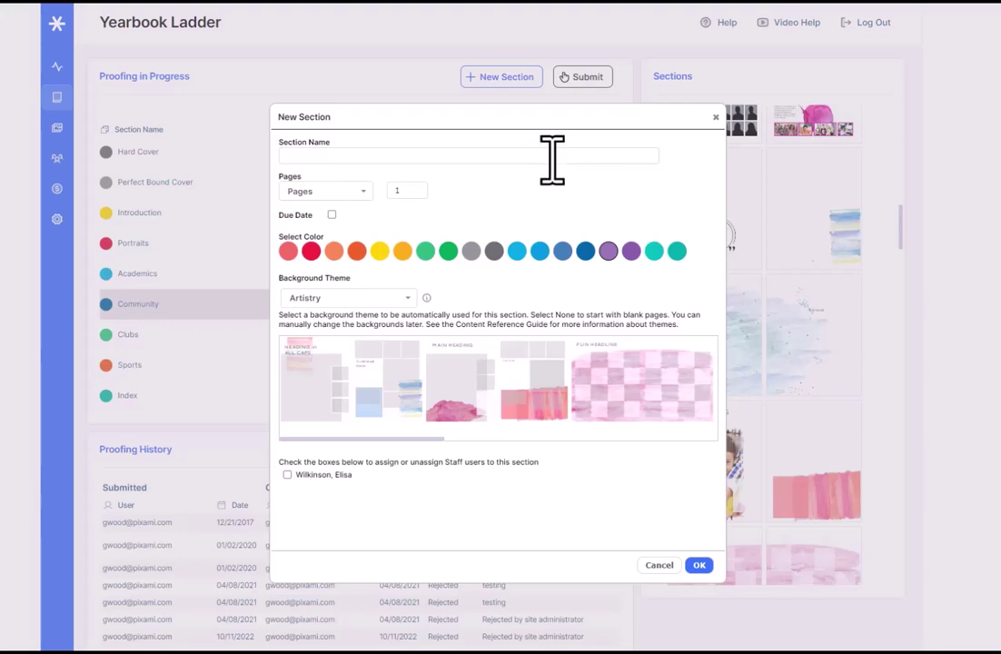
pyautogui.click(553, 160)
pyautogui.write('Field Trips')
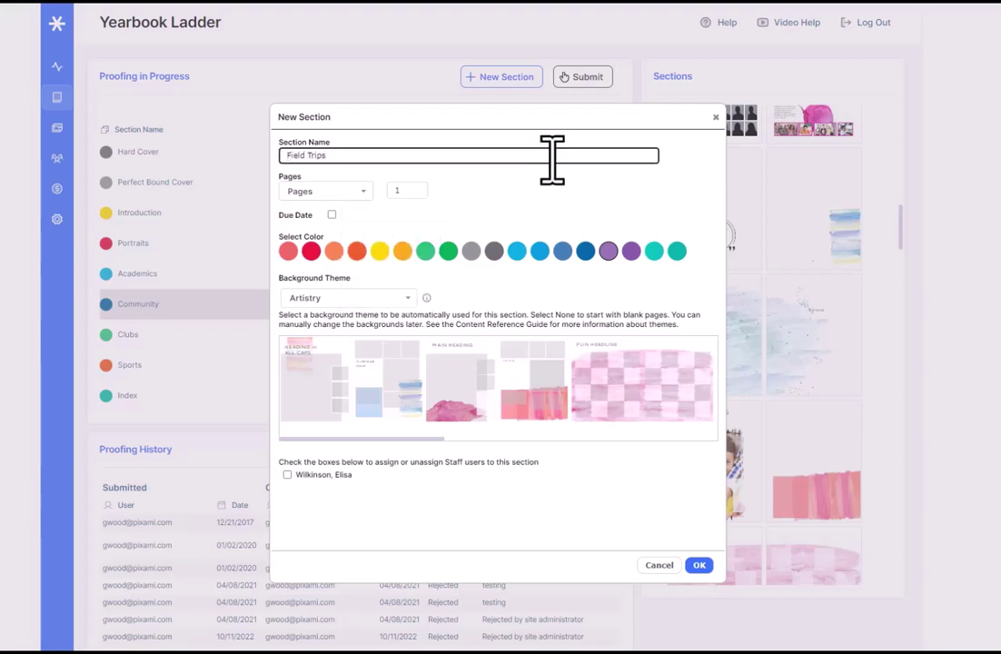
pyautogui.click(408, 190)
pyautogui.write('1')
pyautogui.click(418, 219)
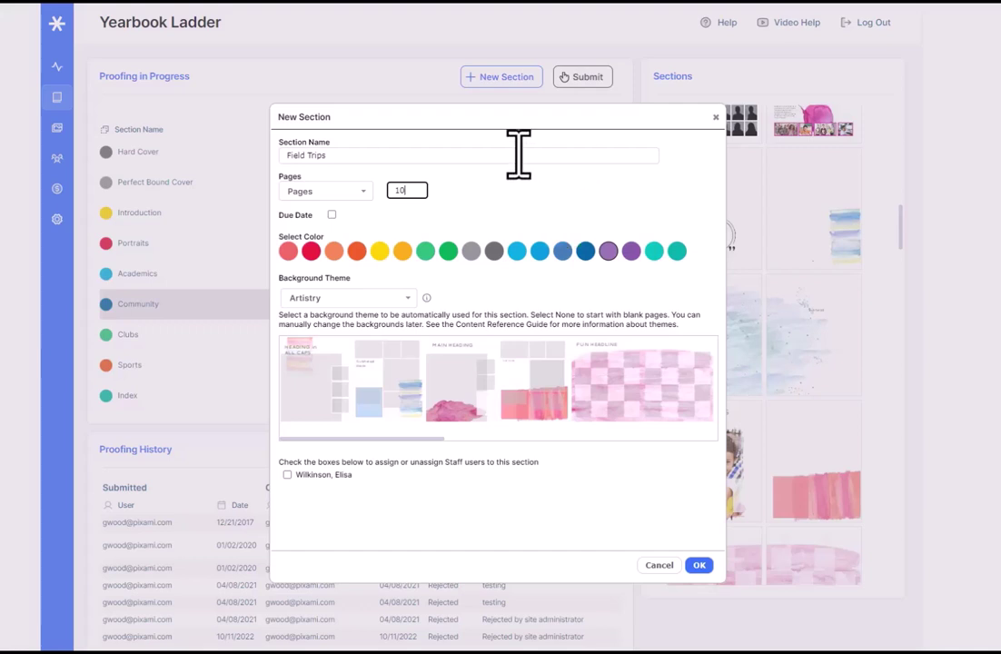
# Give Field Trips a due date of January 12 and assign the single listed staff user
pyautogui.click(332, 214)
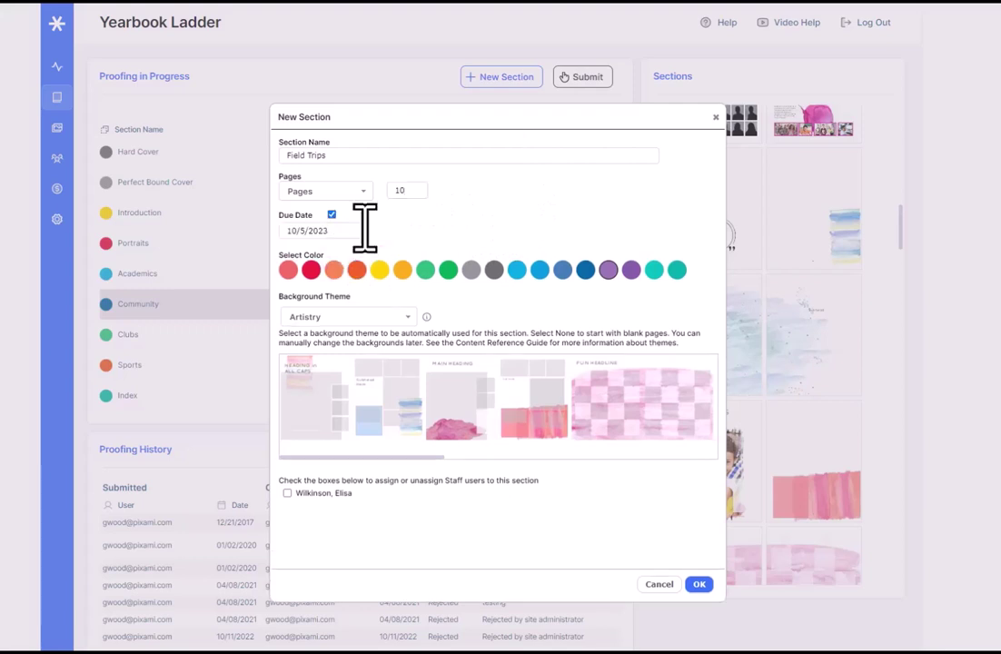
pyautogui.click(316, 233)
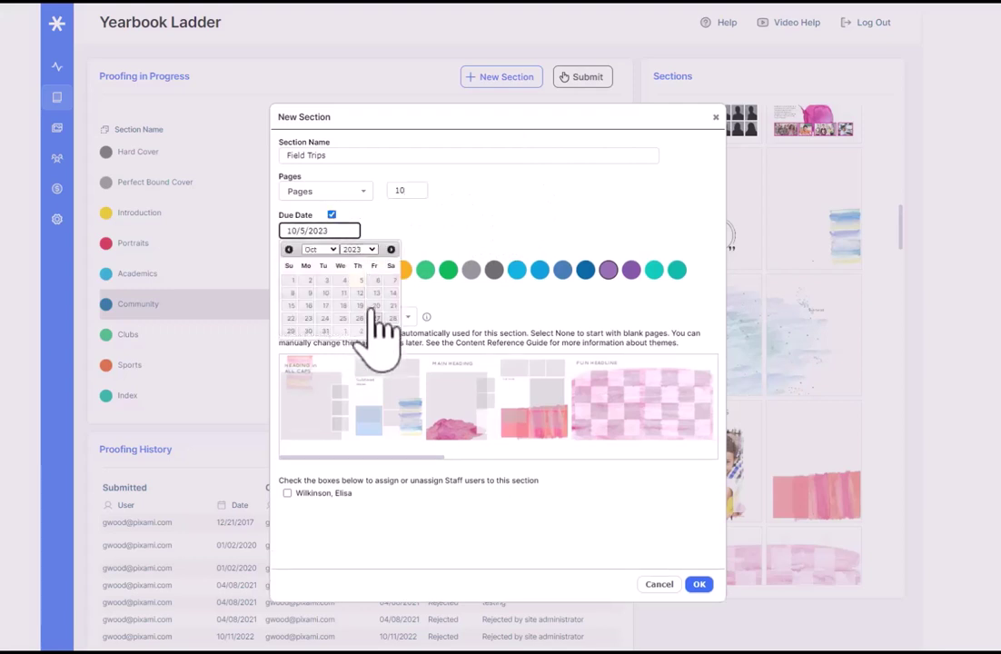
pyautogui.click(327, 250)
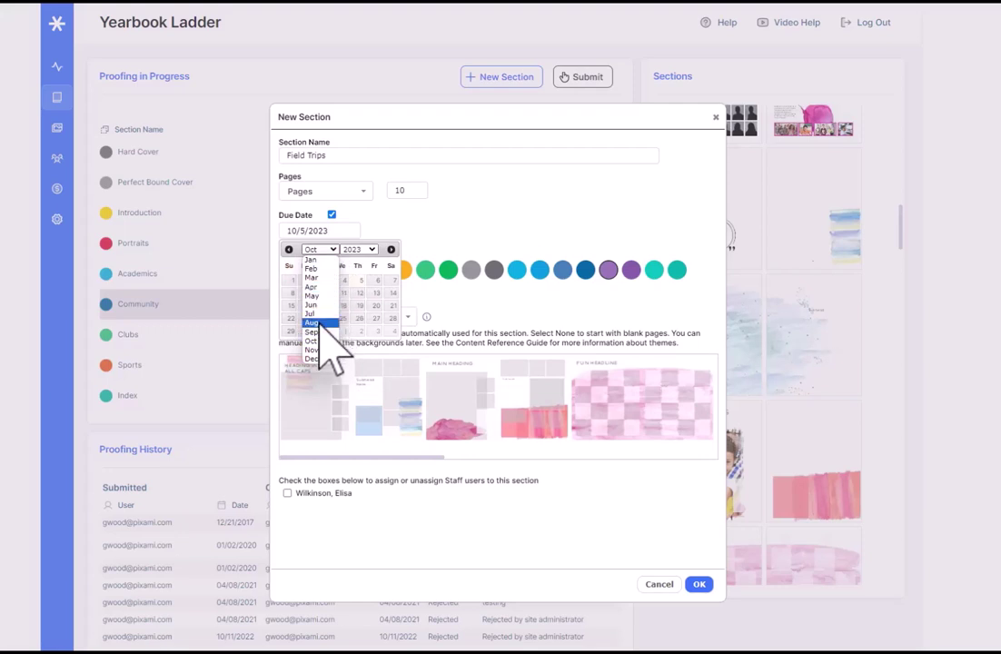
pyautogui.click(331, 262)
pyautogui.click(357, 292)
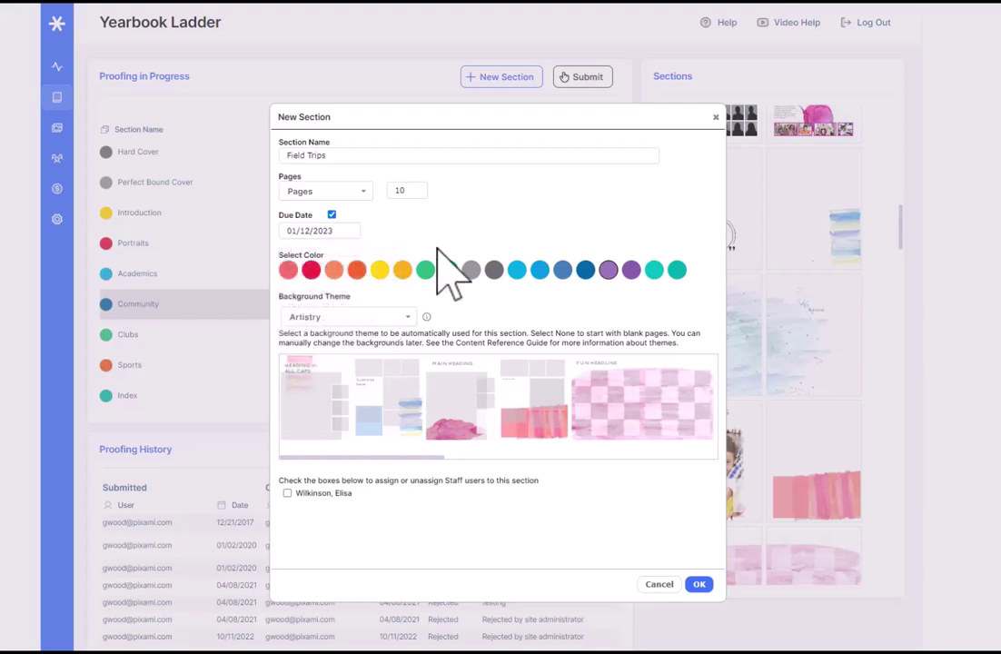
pyautogui.click(287, 493)
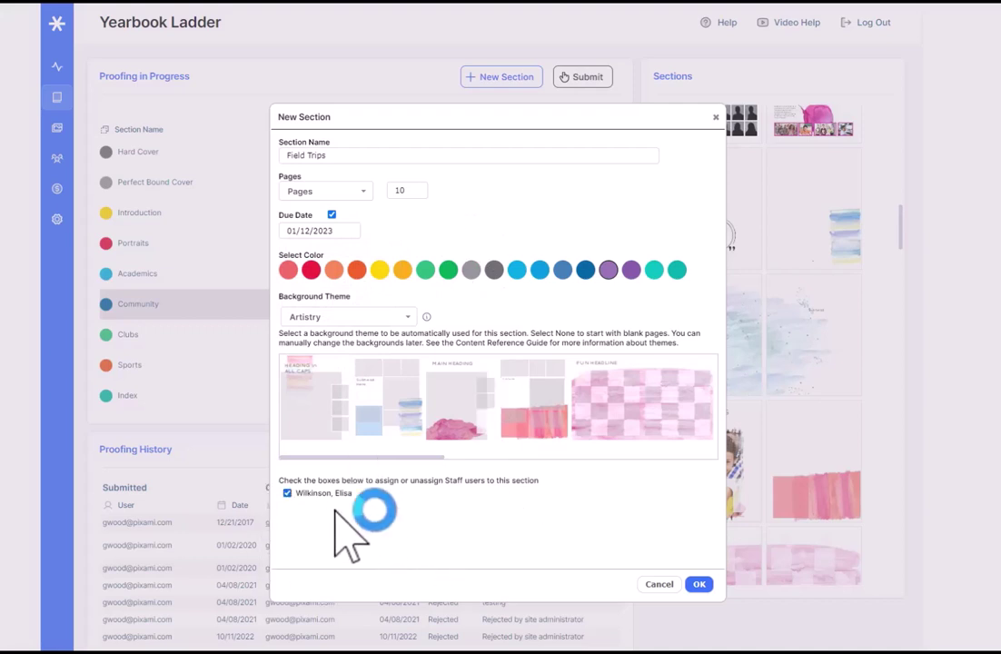
pyautogui.click(342, 502)
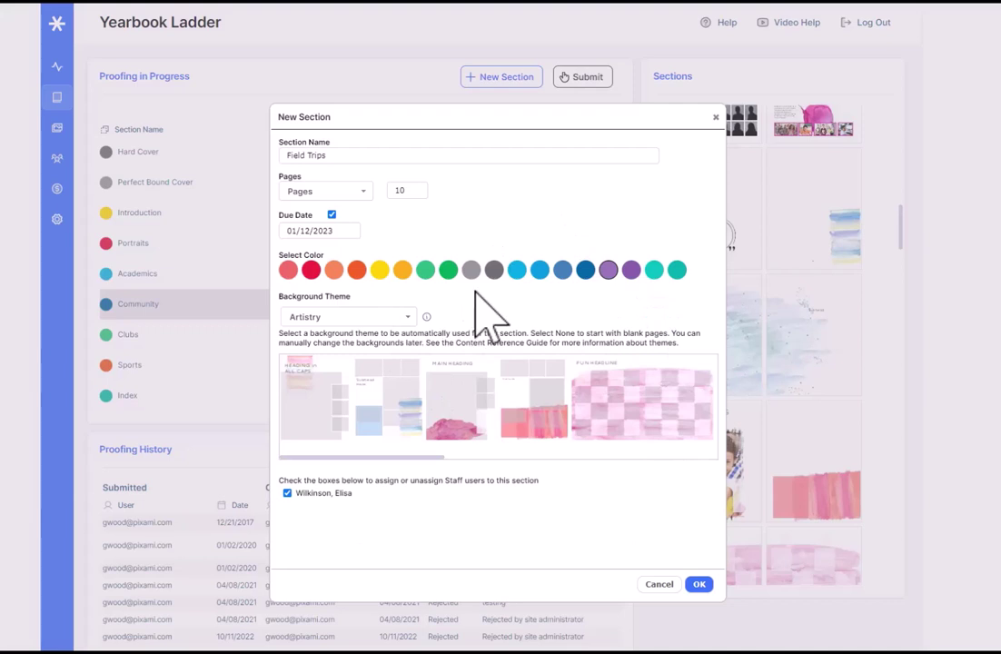
# Set the section's Background Theme to Back to School after briefly trying Awesome Eighties
pyautogui.click(409, 319)
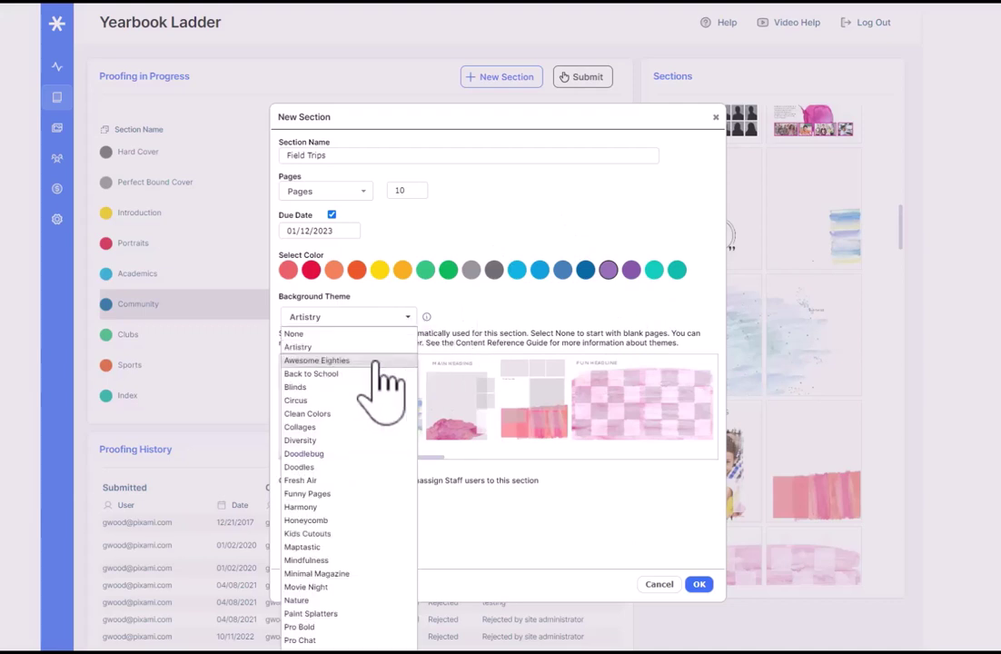
pyautogui.click(380, 354)
pyautogui.click(407, 316)
pyautogui.click(382, 375)
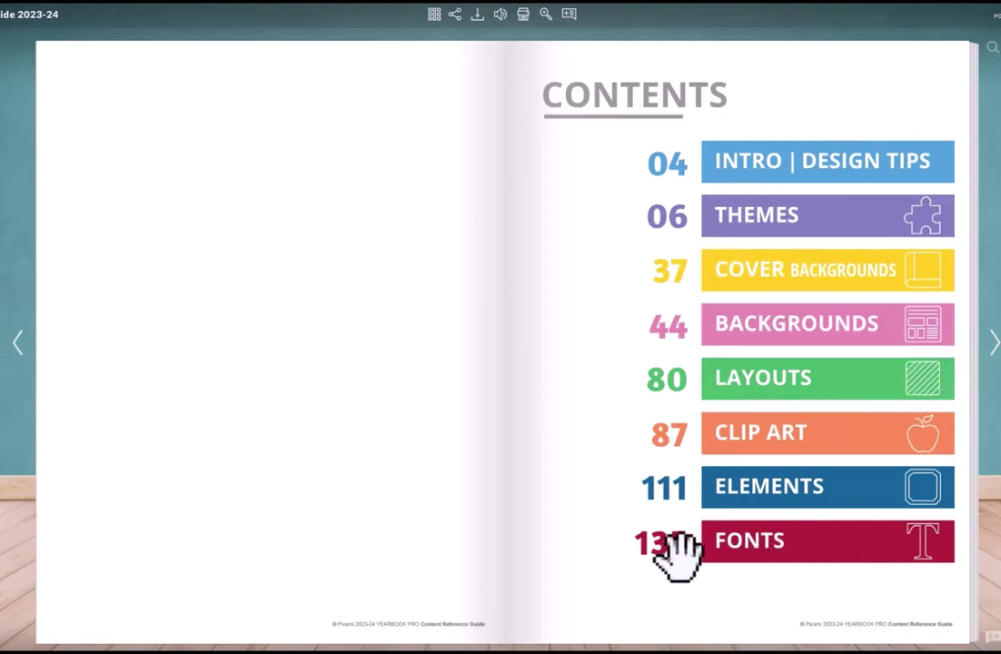
# Page through the Content Reference Guide's Themes spreads up to Harmony and Minimal Magazine
pyautogui.click(992, 353)
pyautogui.click(992, 353)
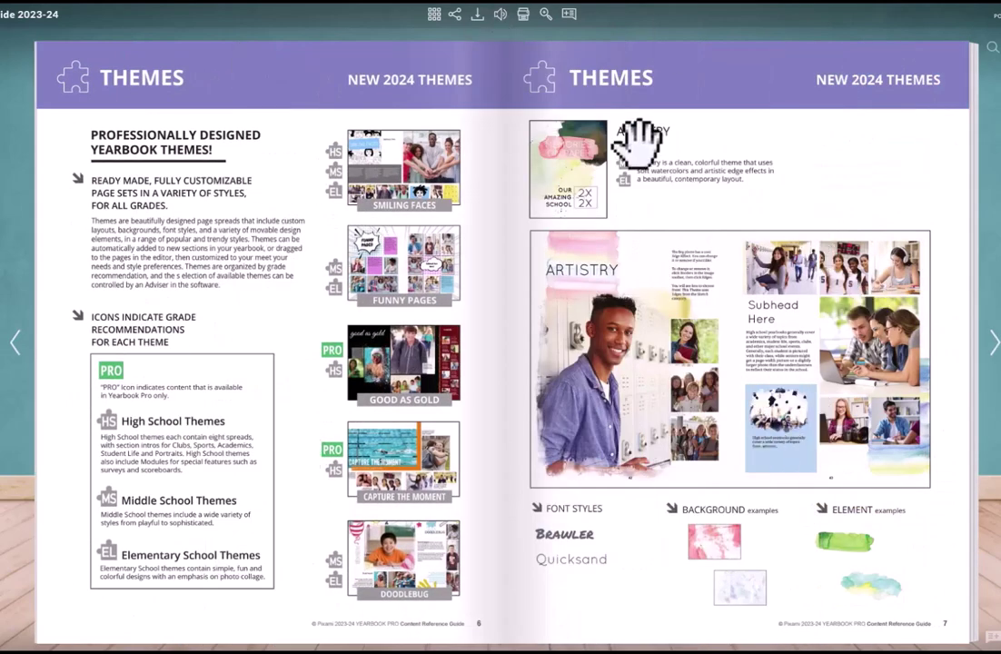
pyautogui.click(994, 342)
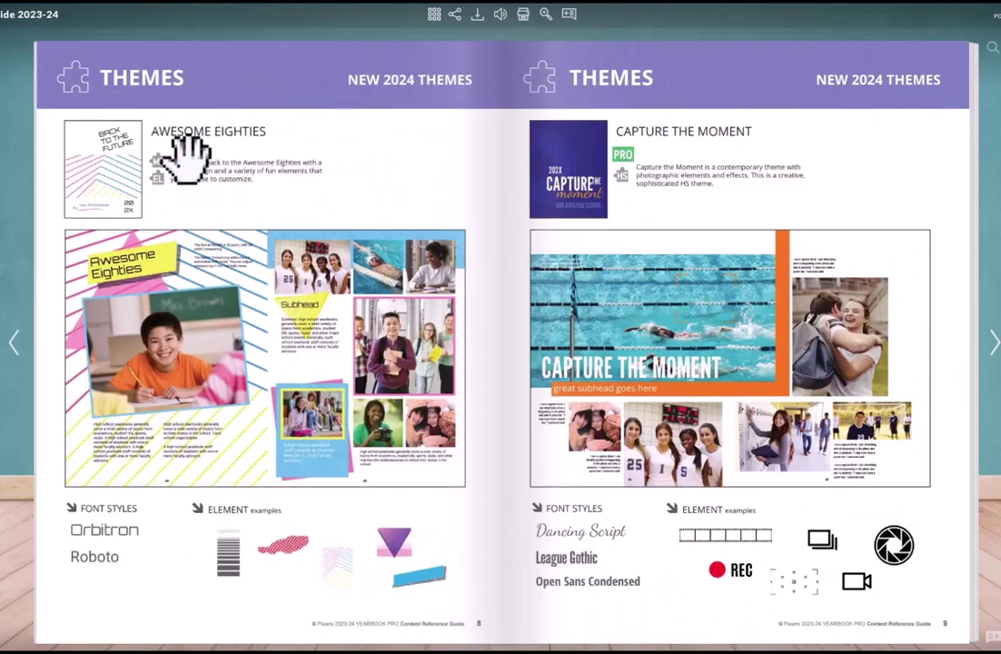
pyautogui.click(993, 356)
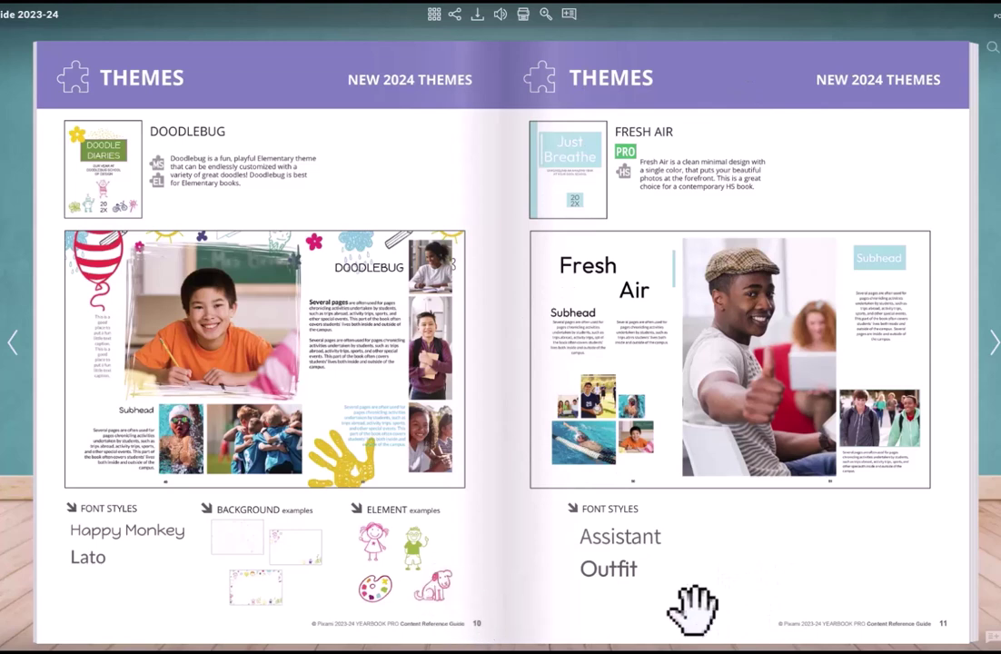
pyautogui.click(993, 354)
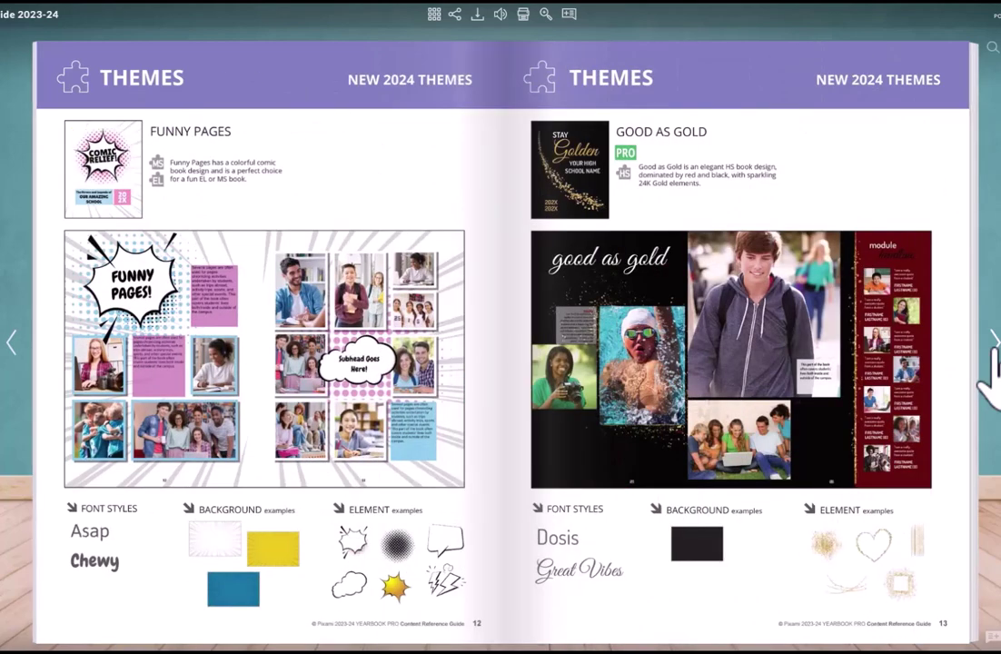
pyautogui.click(994, 350)
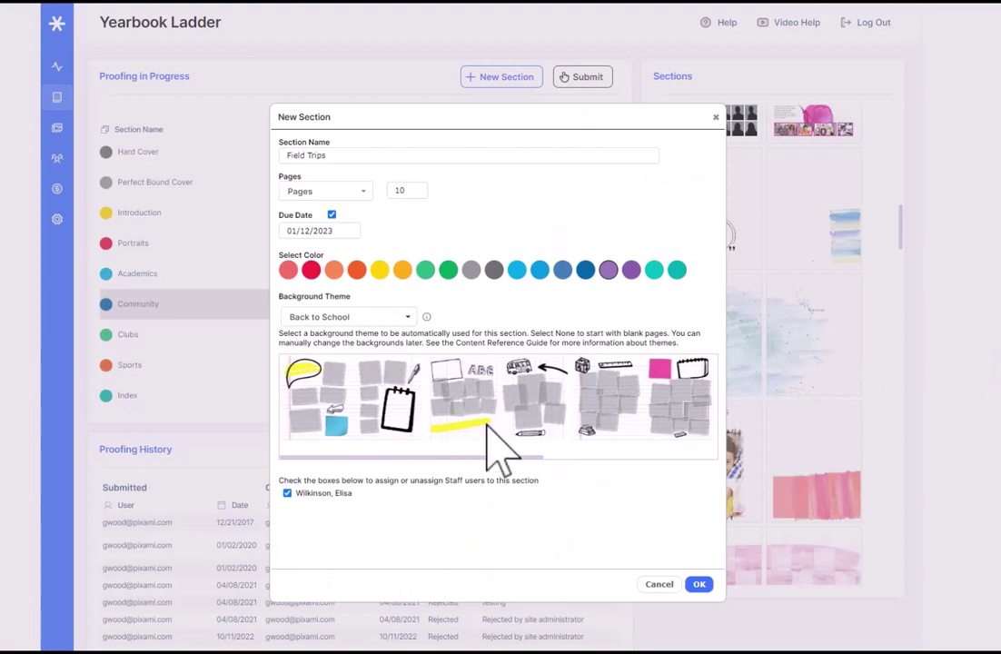
# Switch the background theme back to Artistry and create the purple 10-page Field Trips section
pyautogui.click(345, 318)
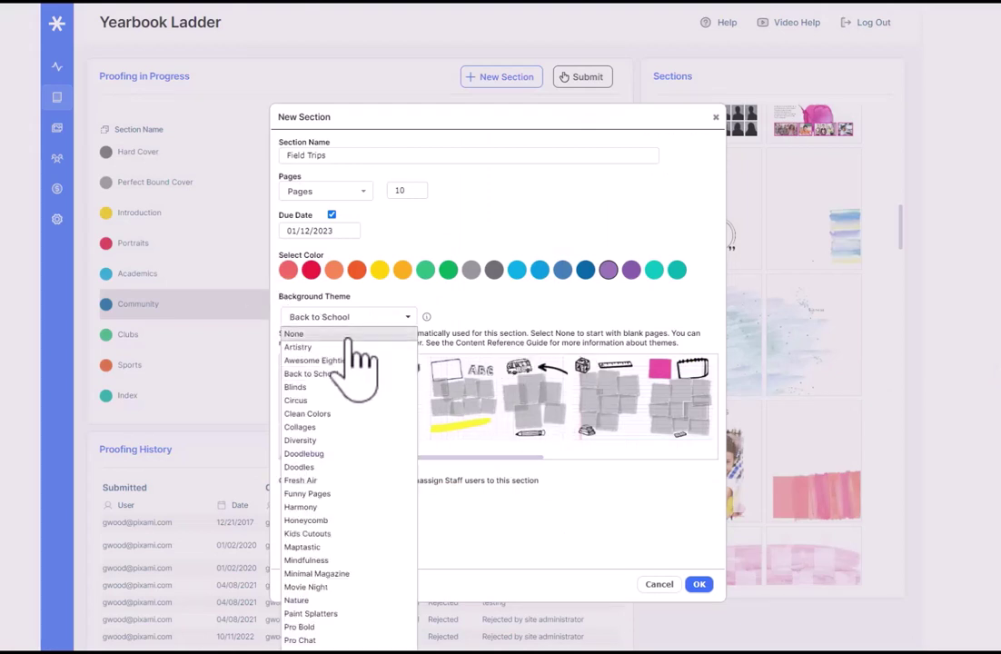
pyautogui.click(355, 347)
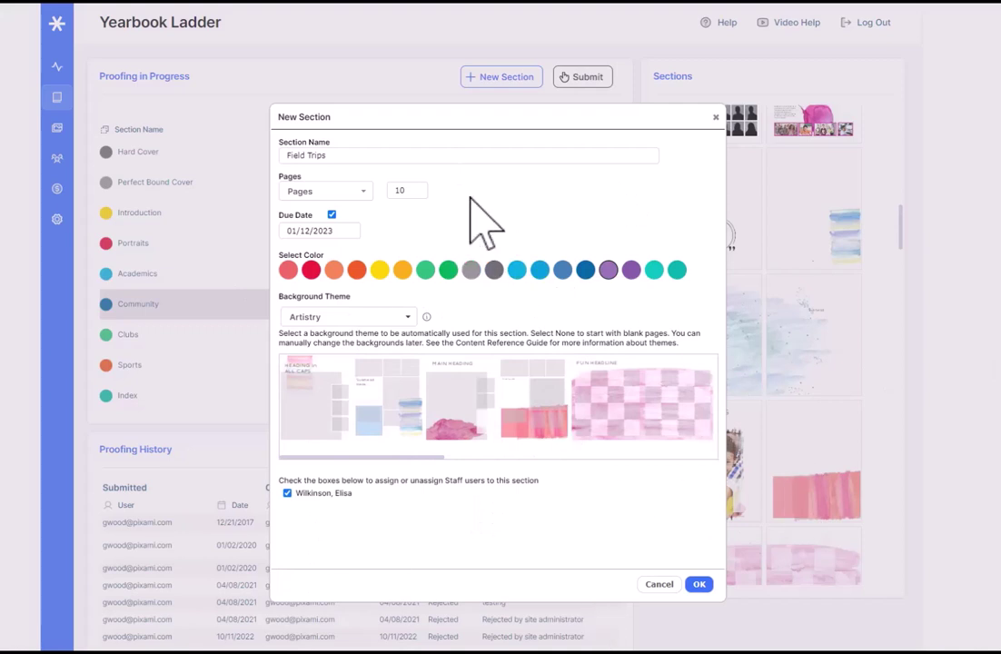
pyautogui.click(395, 320)
pyautogui.click(396, 329)
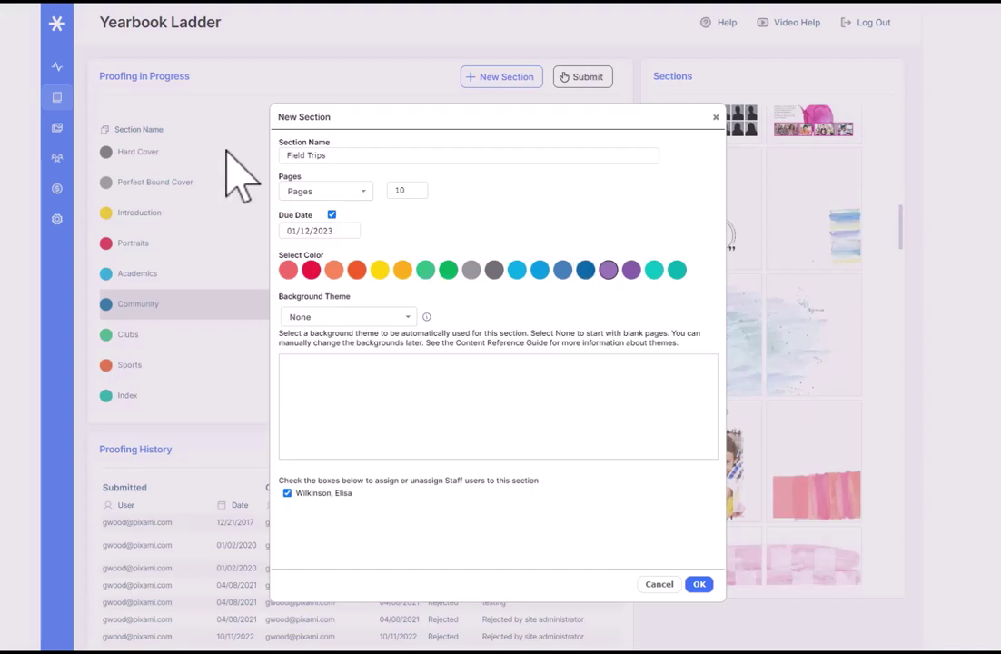
pyautogui.click(364, 316)
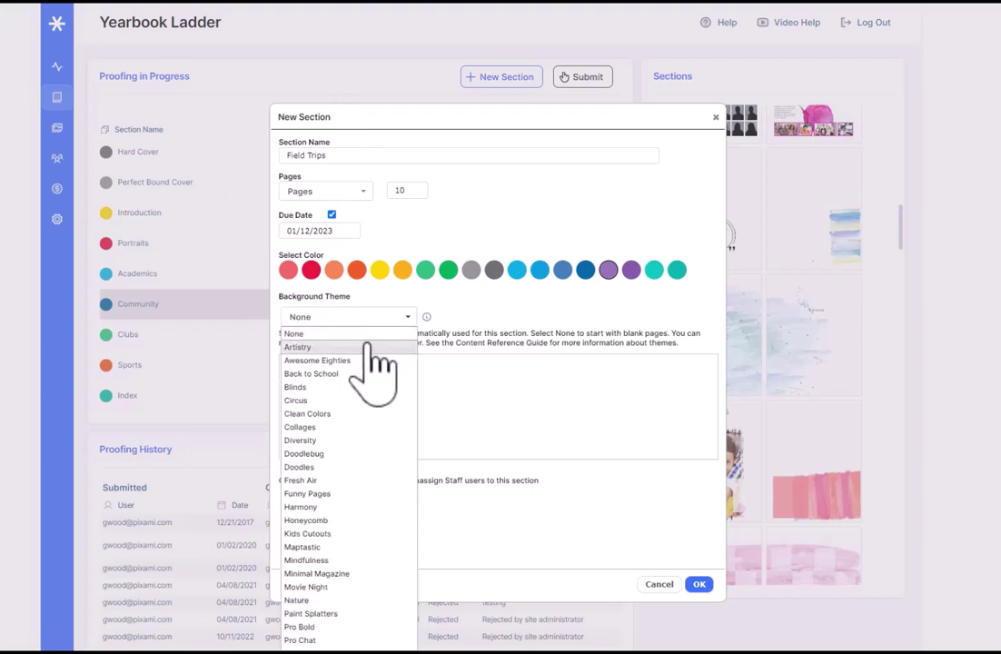
pyautogui.click(363, 346)
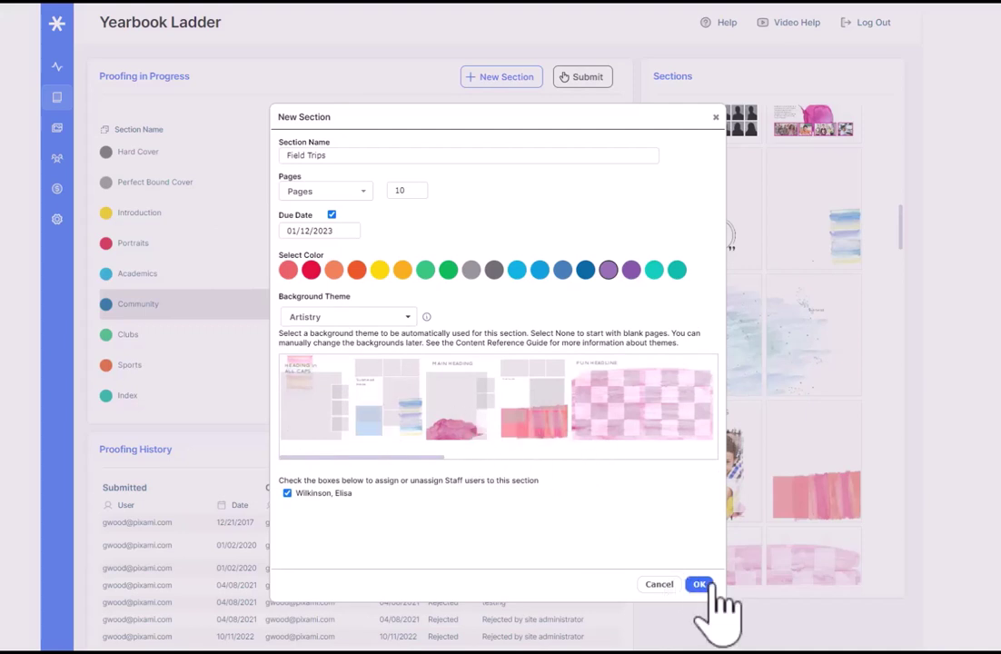
pyautogui.click(699, 585)
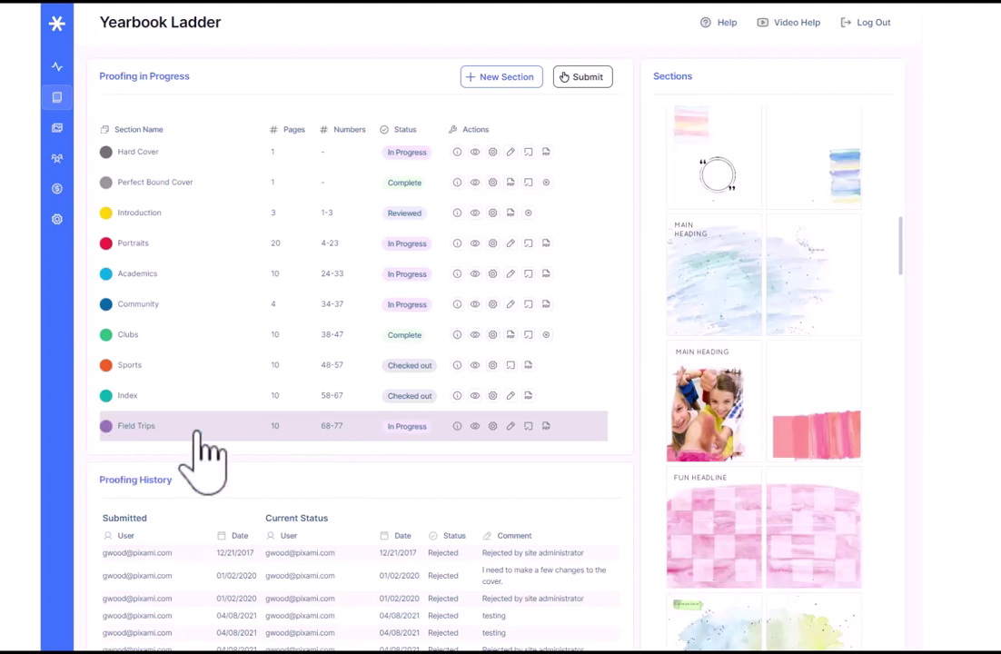
# Drag Field Trips between Academics and Community so it spans pages 34–43
pyautogui.moveTo(196, 433); pyautogui.dragTo(178, 300)
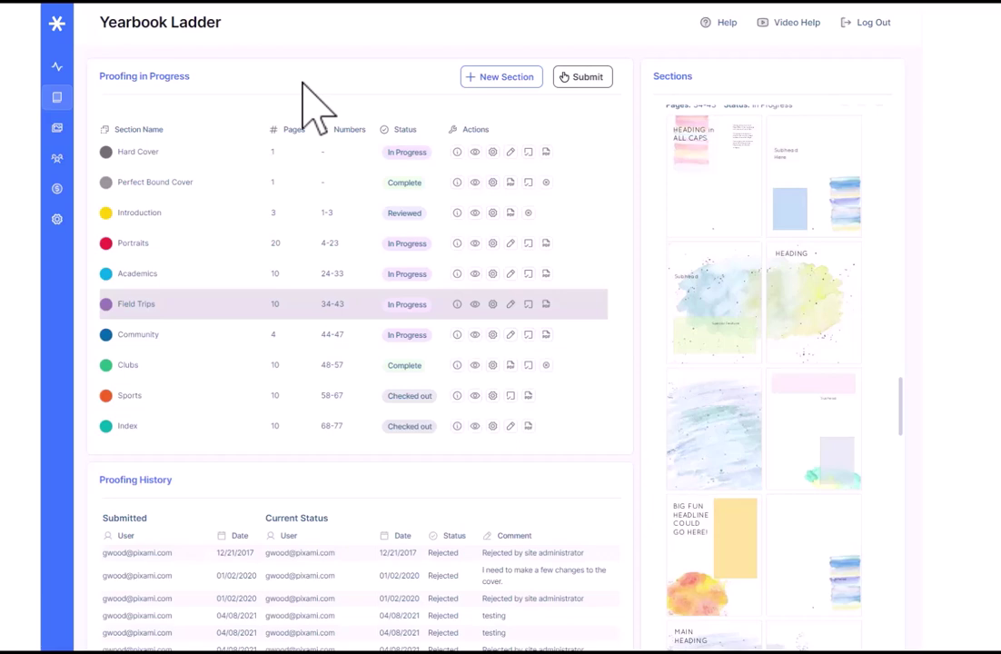
# Add a one-page section named after a person, with theme None, at page 78
pyautogui.click(505, 77)
pyautogui.write('Joseph Malina')
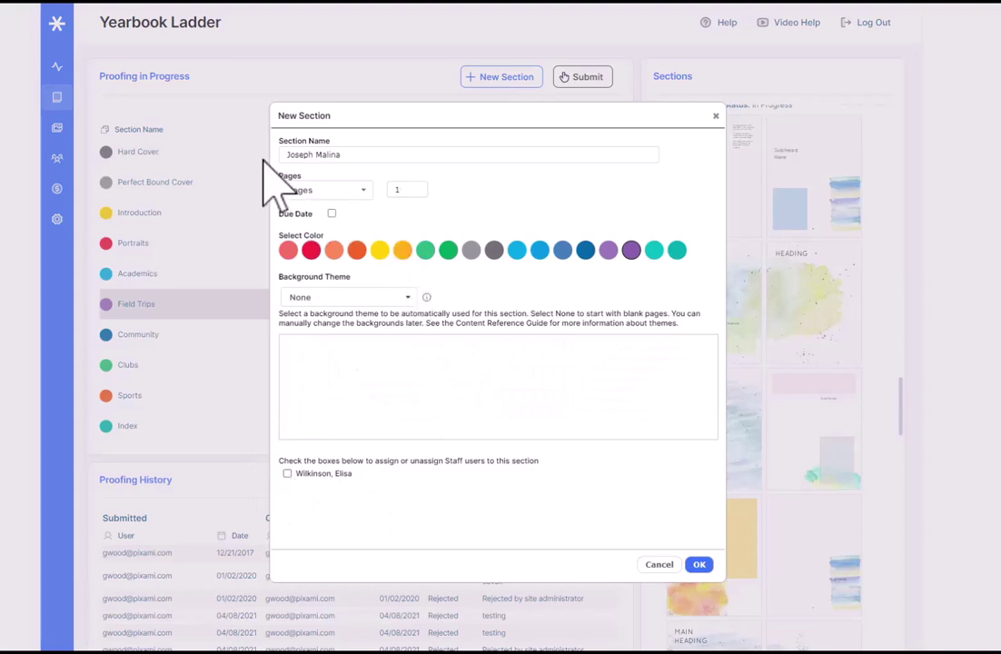
pyautogui.click(700, 565)
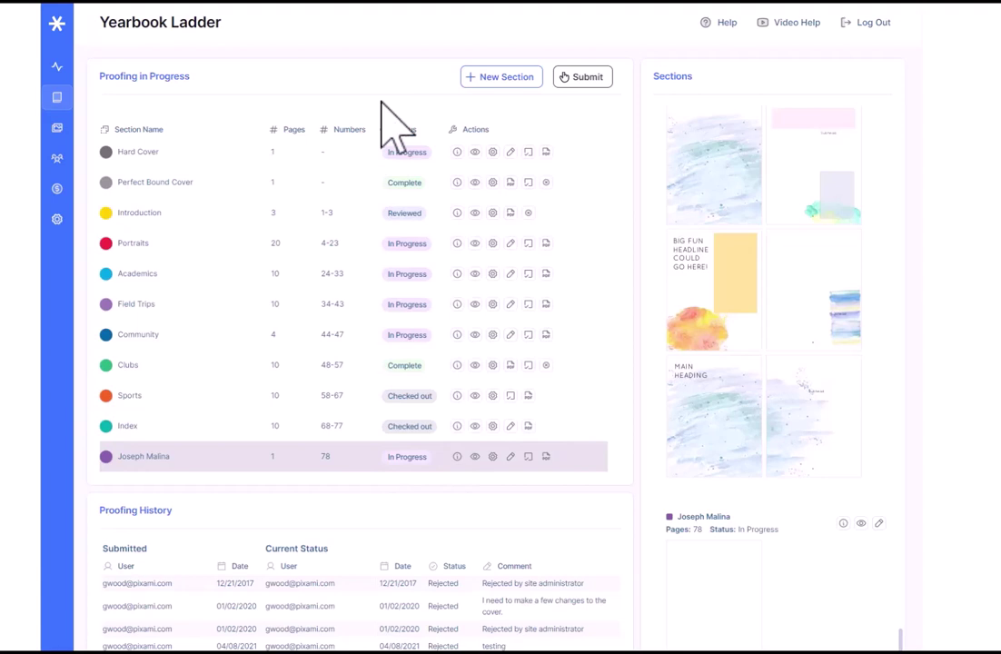
# Select the Sports row and scroll the Sections panel up to reveal the Sports header
pyautogui.click(422, 400)
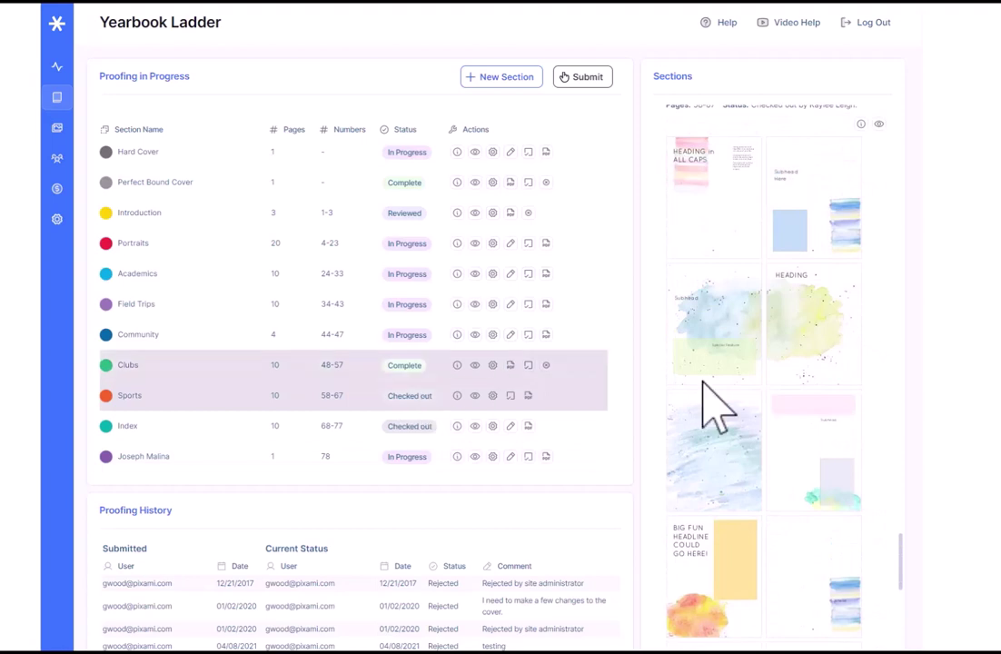
pyautogui.scroll(1, 821, 335)
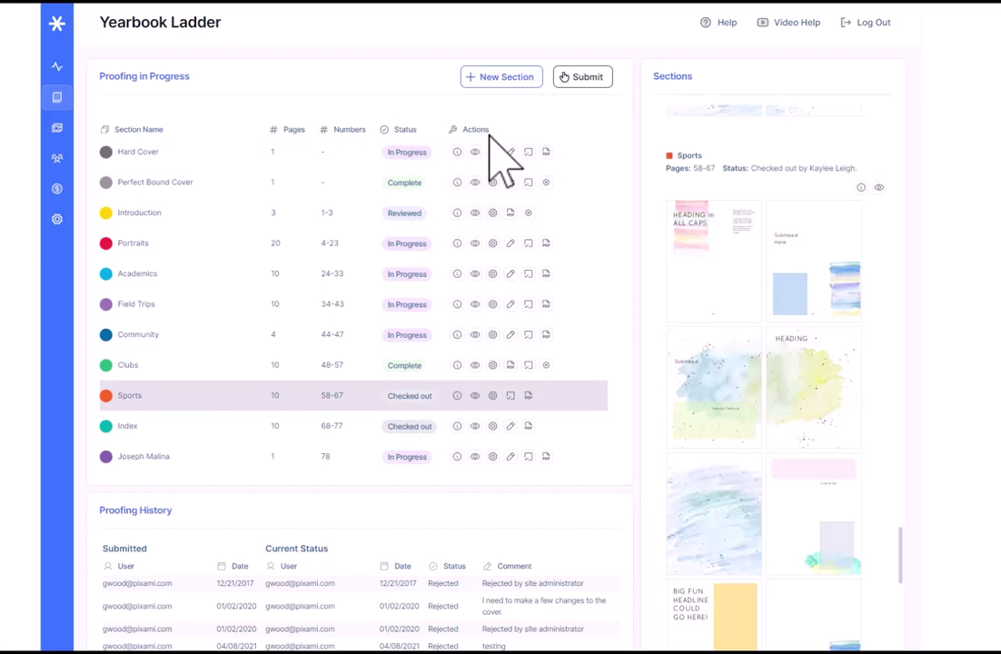
# Post the comment 'Looking great!' in the Field Trips section details, then close them
pyautogui.click(369, 314)
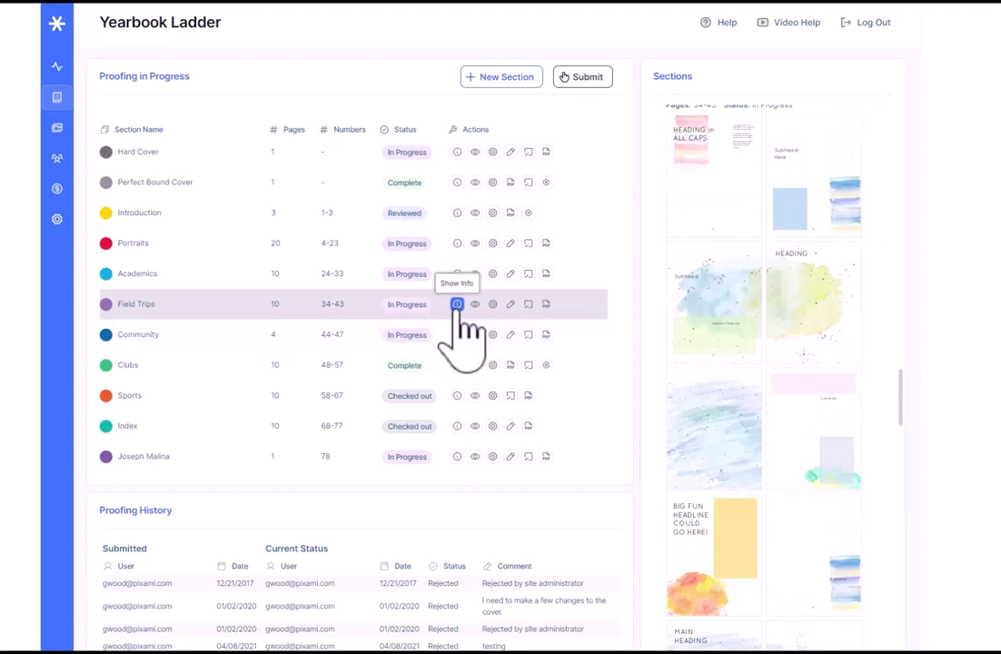
pyautogui.click(457, 305)
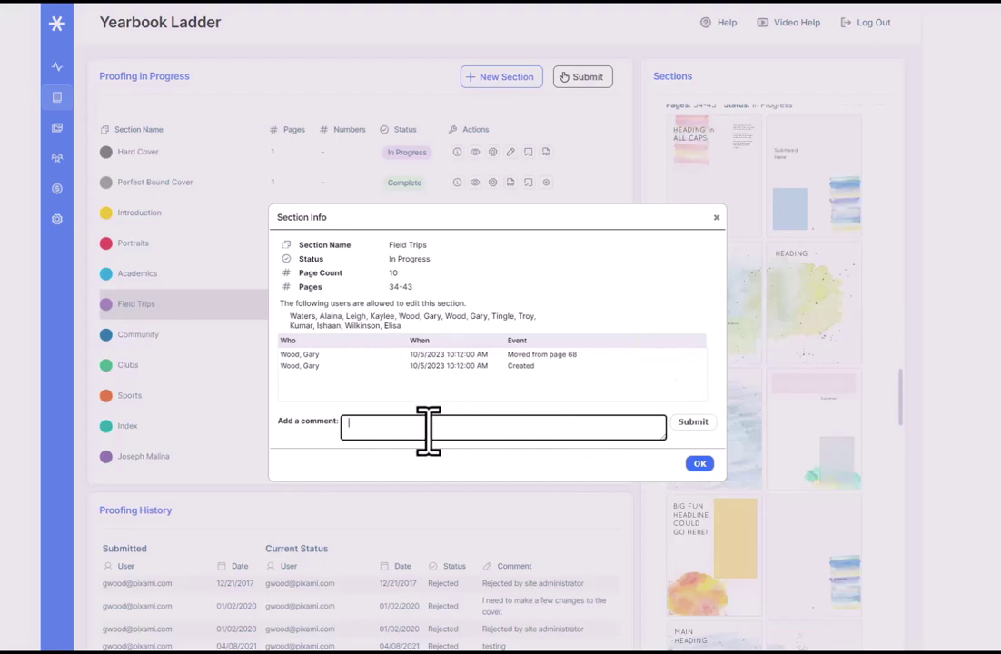
pyautogui.write('Looking great!')
pyautogui.click(694, 423)
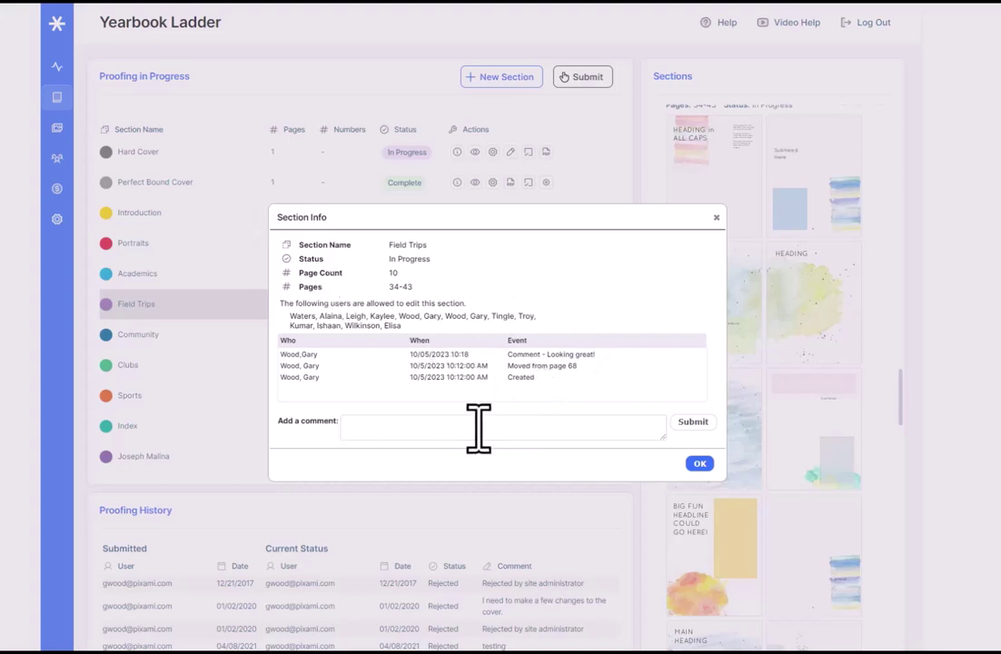
pyautogui.click(716, 218)
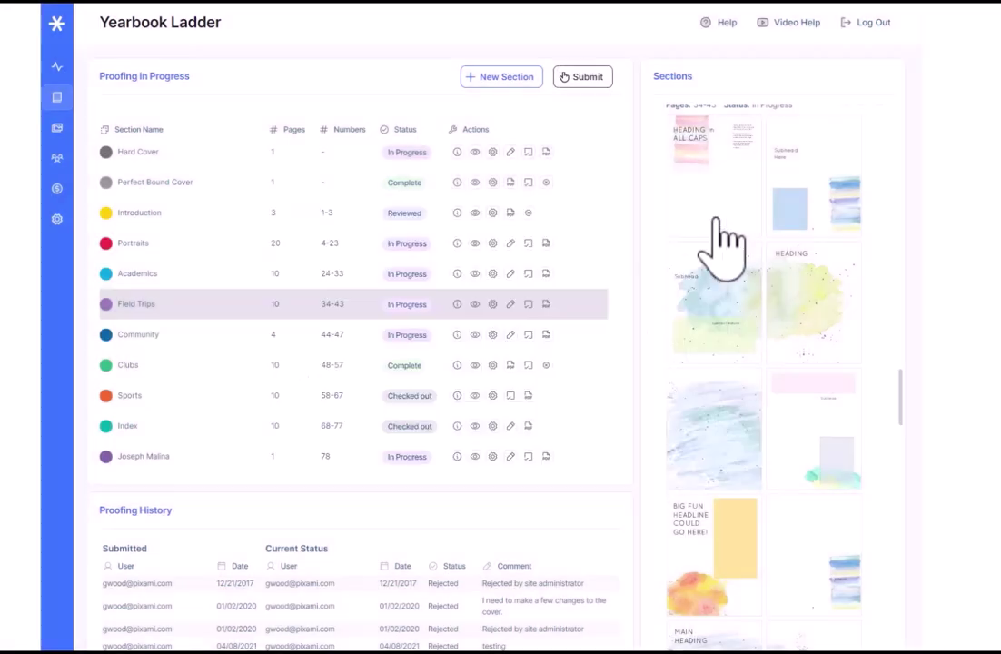
pyautogui.click(474, 305)
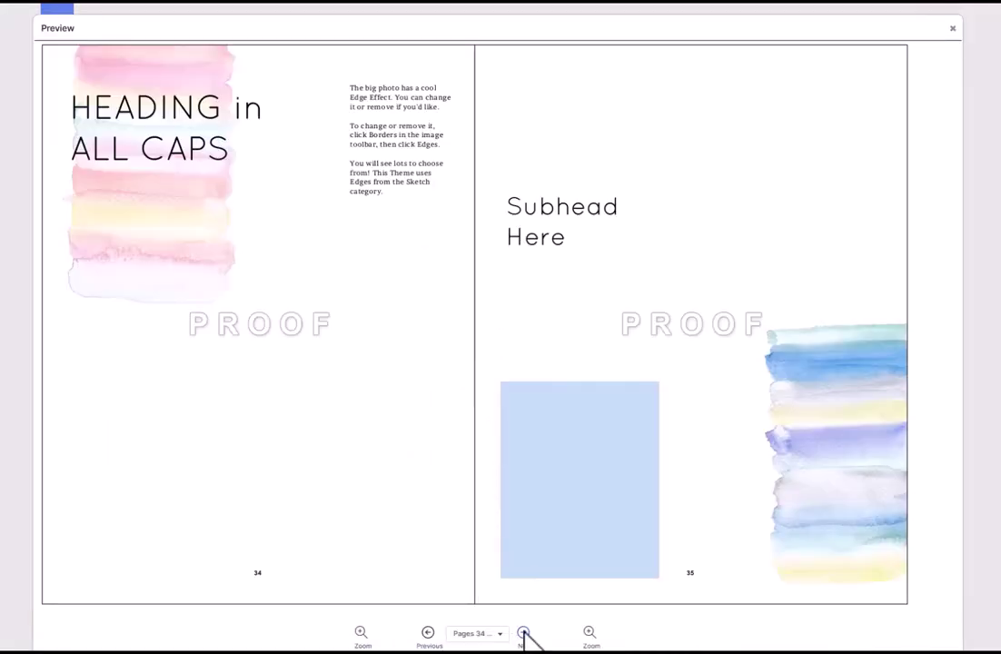
pyautogui.click(523, 634)
pyautogui.click(524, 633)
pyautogui.click(524, 633)
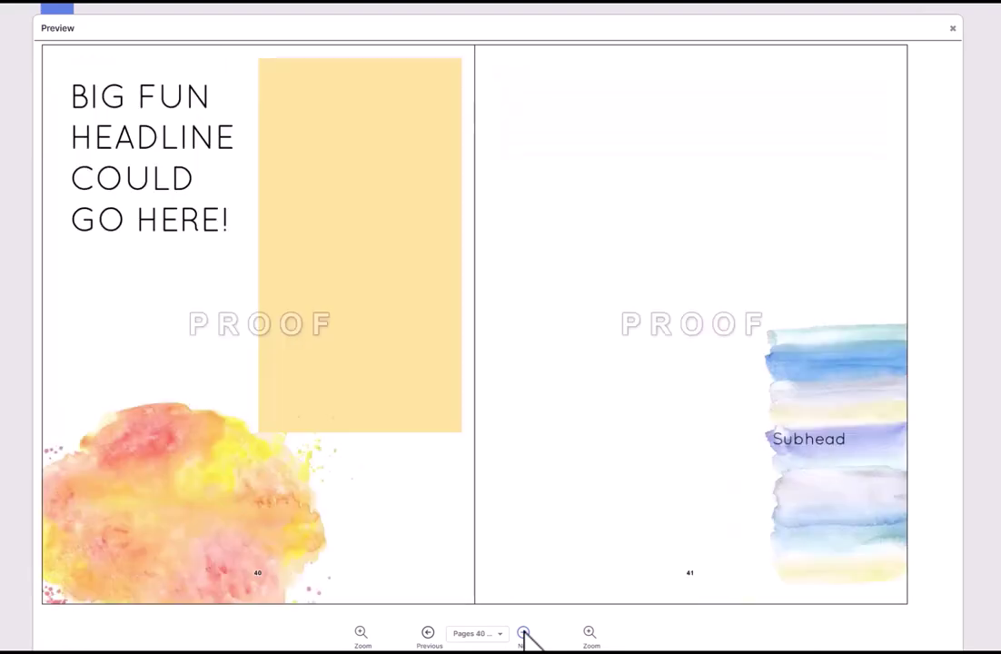
pyautogui.click(523, 633)
pyautogui.click(952, 29)
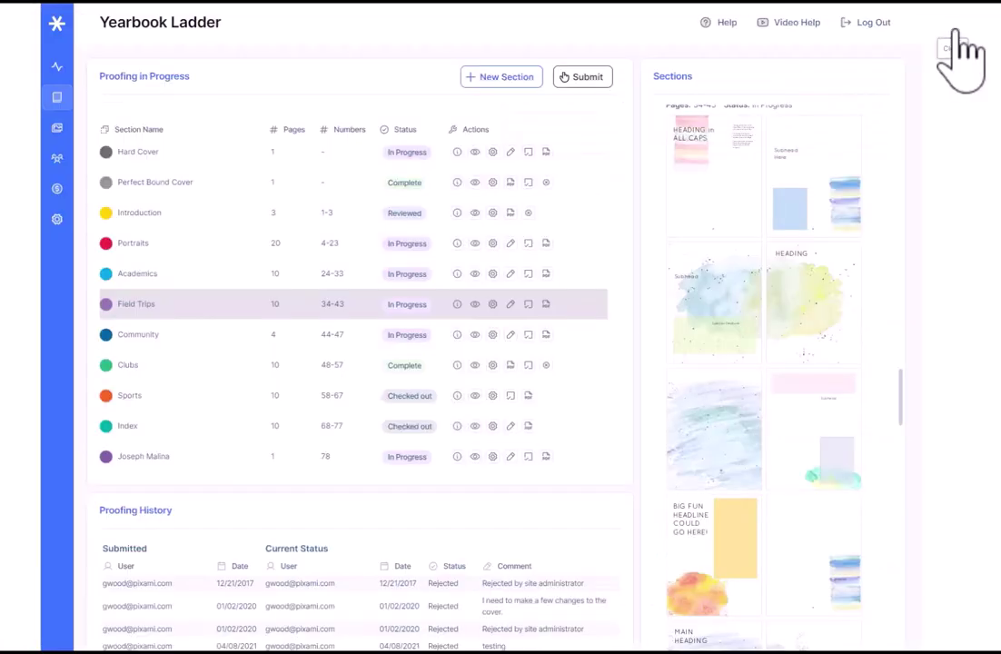
# Open Field Trips' Modify Section settings and start replacing its page count of 10 with 12
pyautogui.click(492, 305)
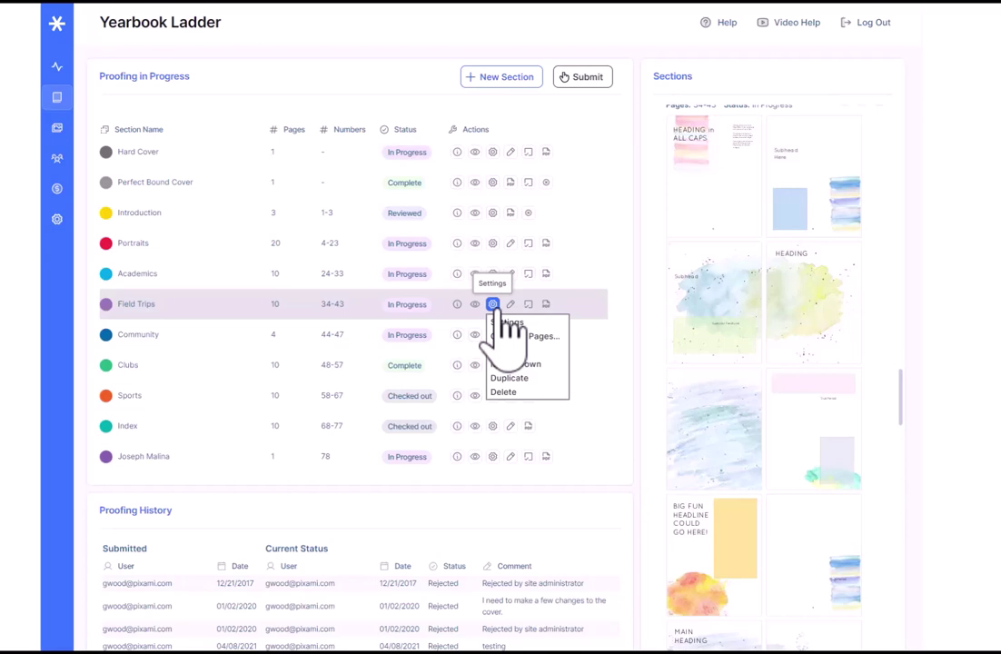
pyautogui.click(524, 326)
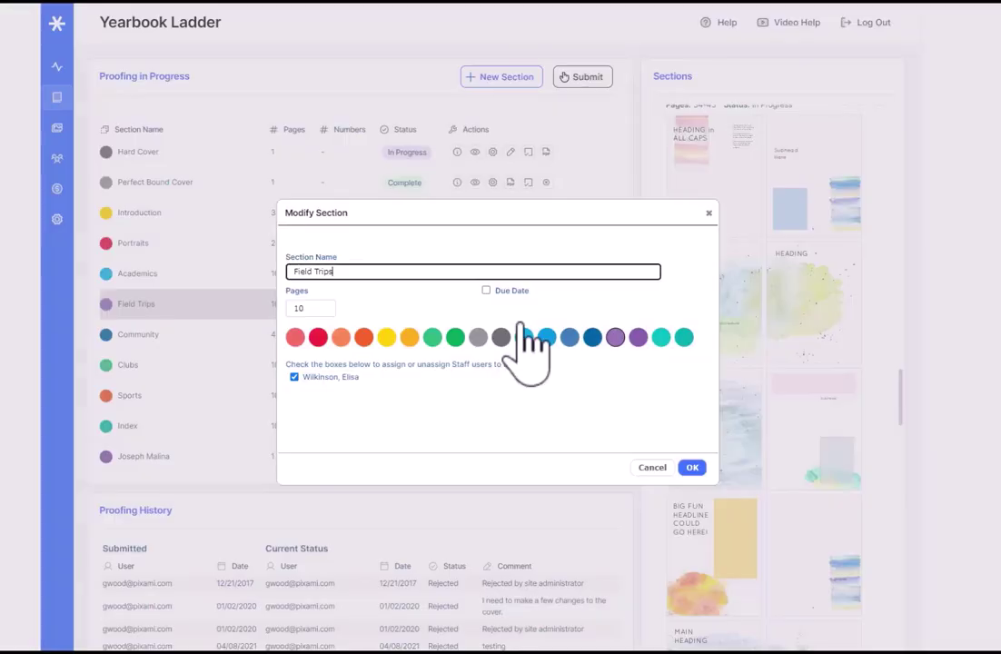
pyautogui.moveTo(618, 218); pyautogui.dragTo(601, 215)
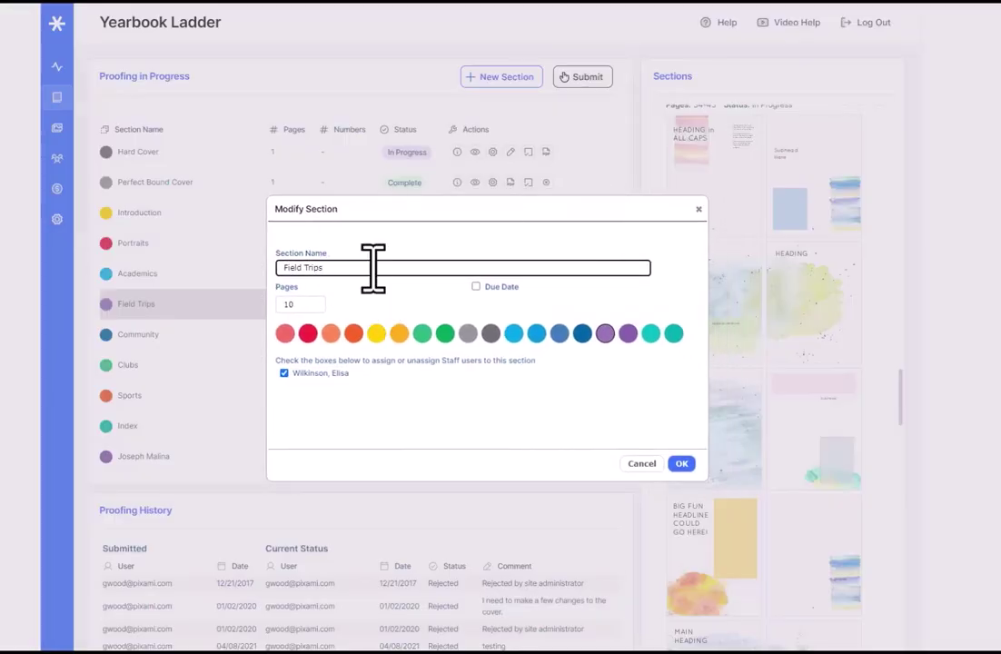
pyautogui.moveTo(380, 273); pyautogui.dragTo(265, 264)
pyautogui.click(318, 303)
pyautogui.moveTo(294, 309); pyautogui.dragTo(362, 283)
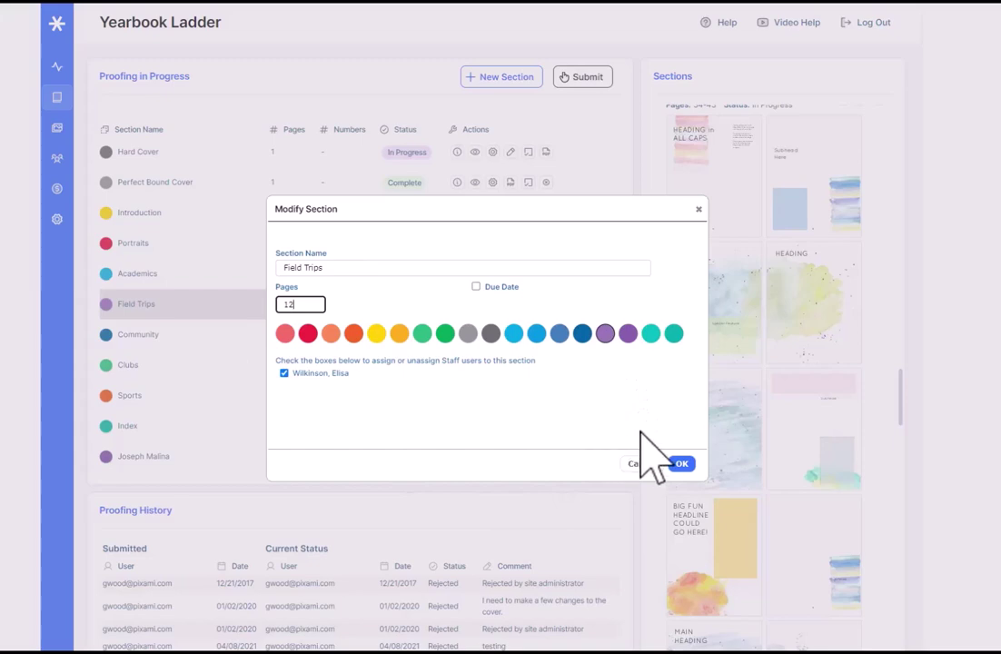
# Save Field Trips at 12 pages and open its page arranger
pyautogui.click(681, 464)
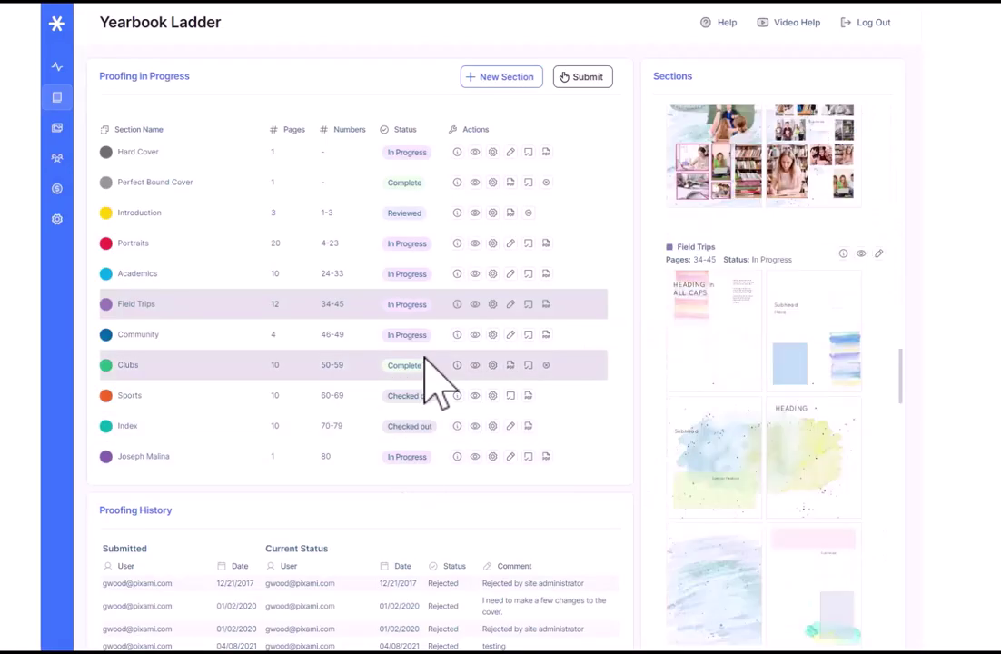
pyautogui.click(493, 304)
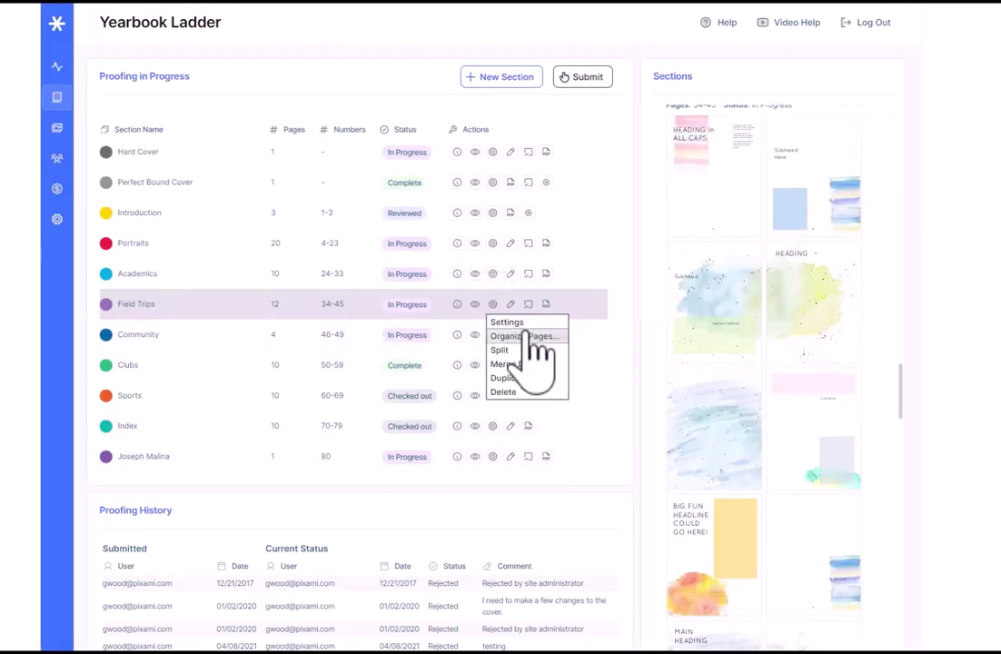
pyautogui.click(530, 336)
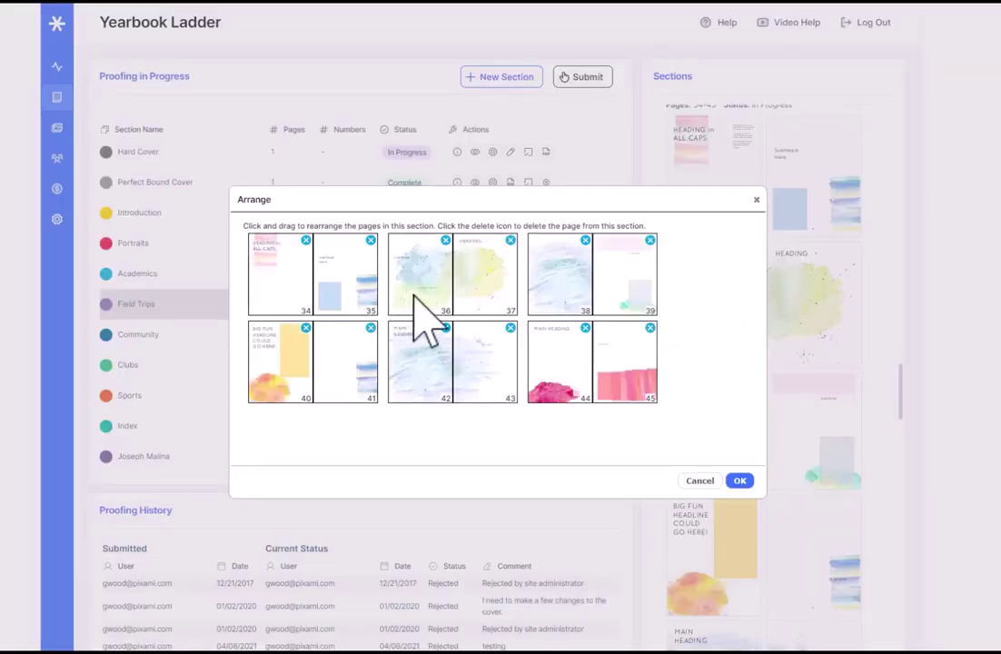
# Move page 36 to the section start, delete pages 44 and 45, and confirm the removal
pyautogui.moveTo(414, 291); pyautogui.dragTo(362, 304)
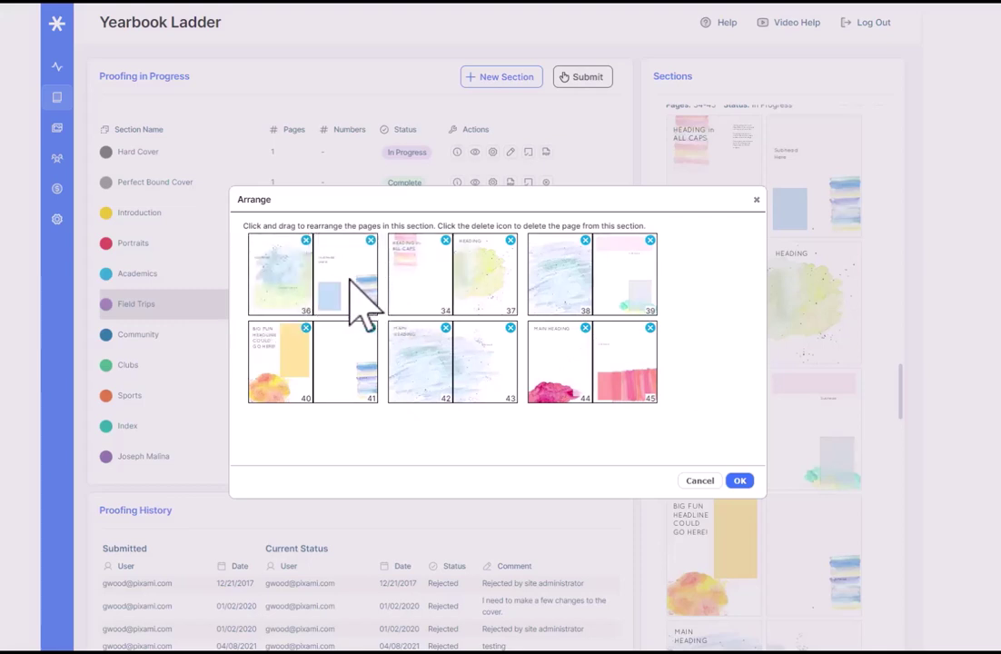
pyautogui.click(585, 328)
pyautogui.click(585, 328)
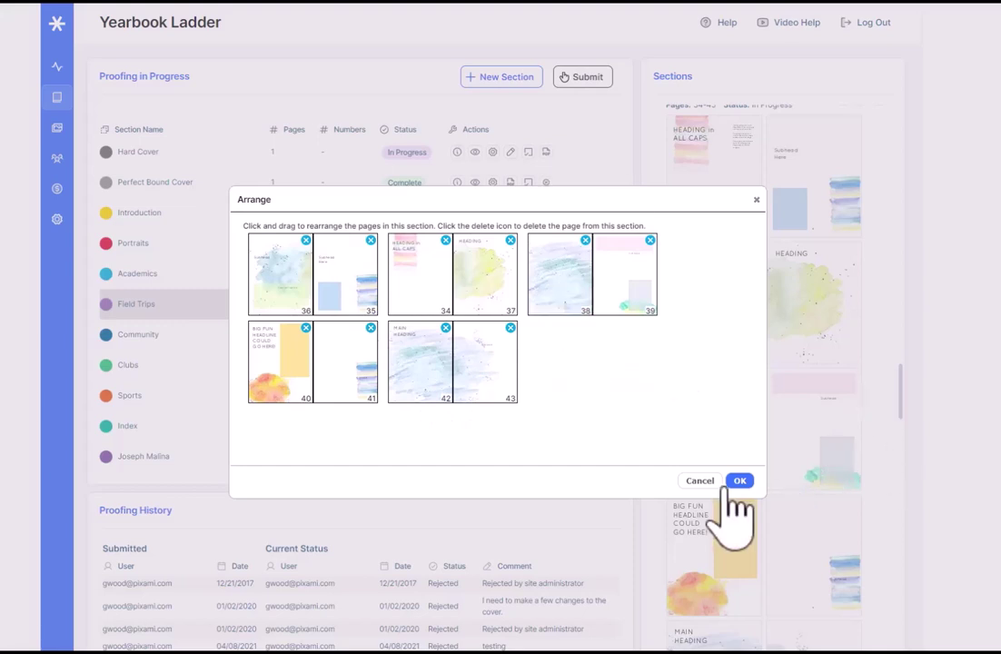
pyautogui.click(739, 480)
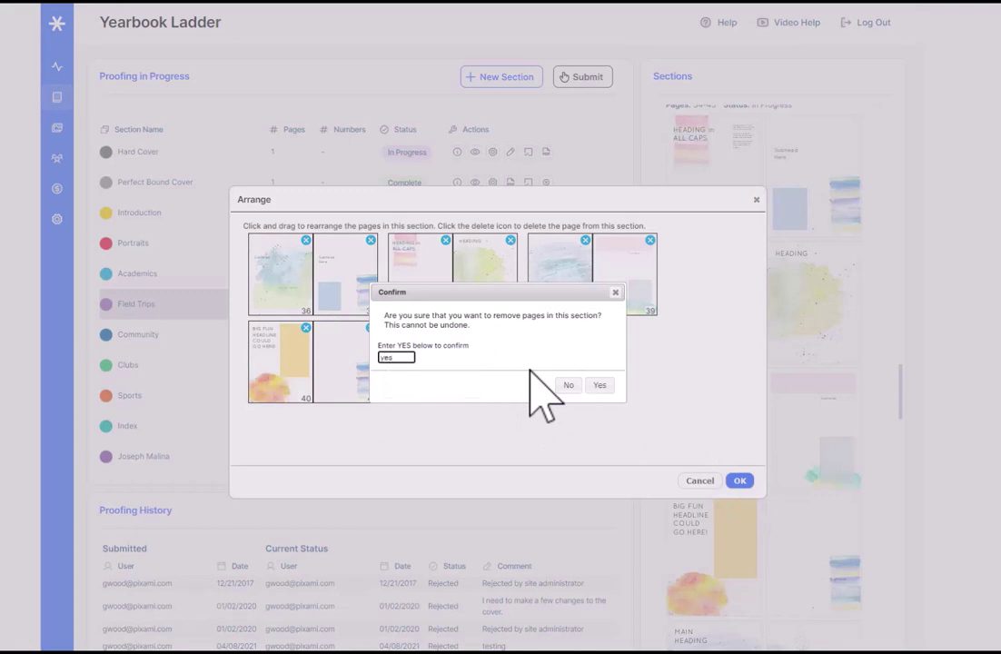
pyautogui.click(599, 386)
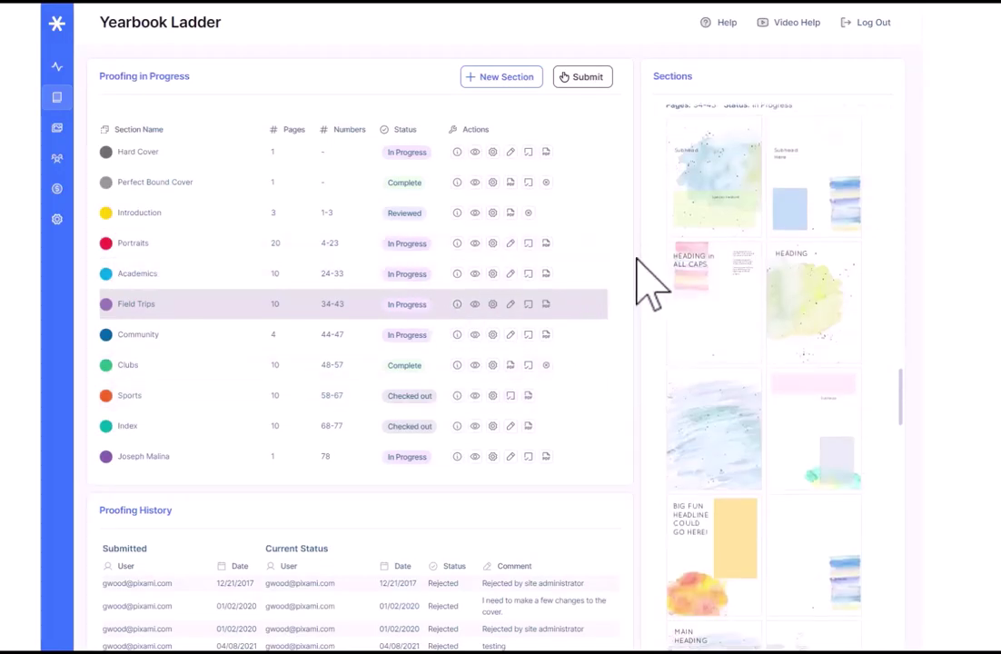
pyautogui.click(493, 307)
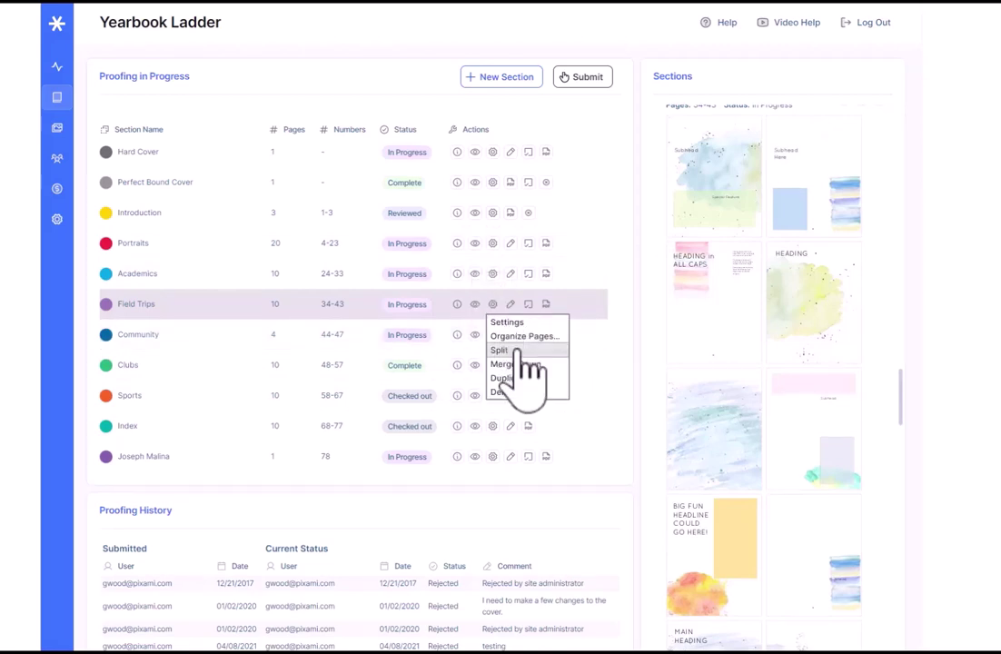
pyautogui.click(509, 351)
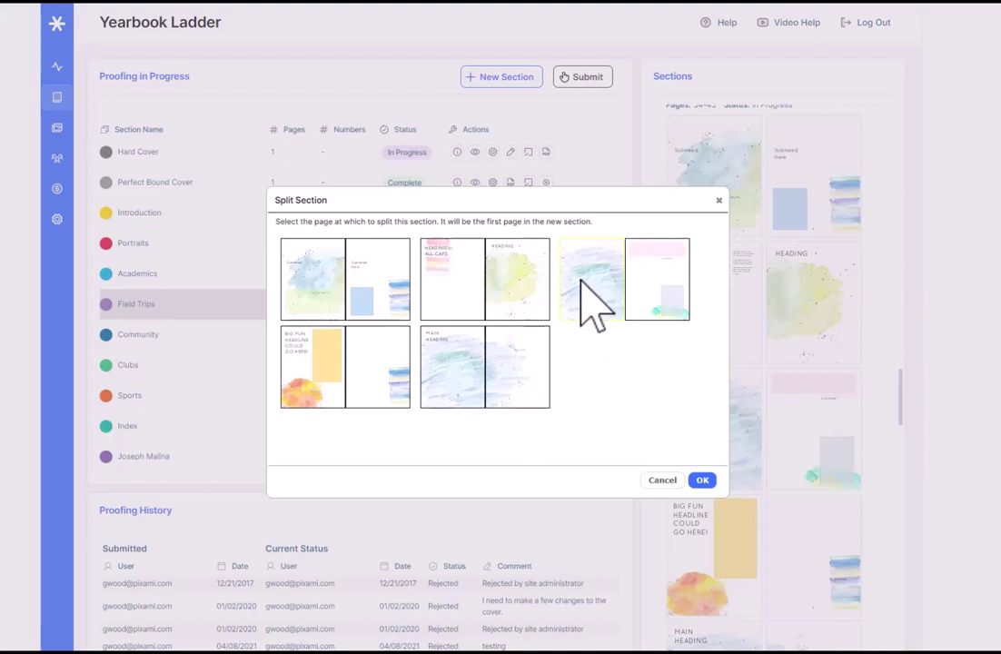
pyautogui.click(702, 480)
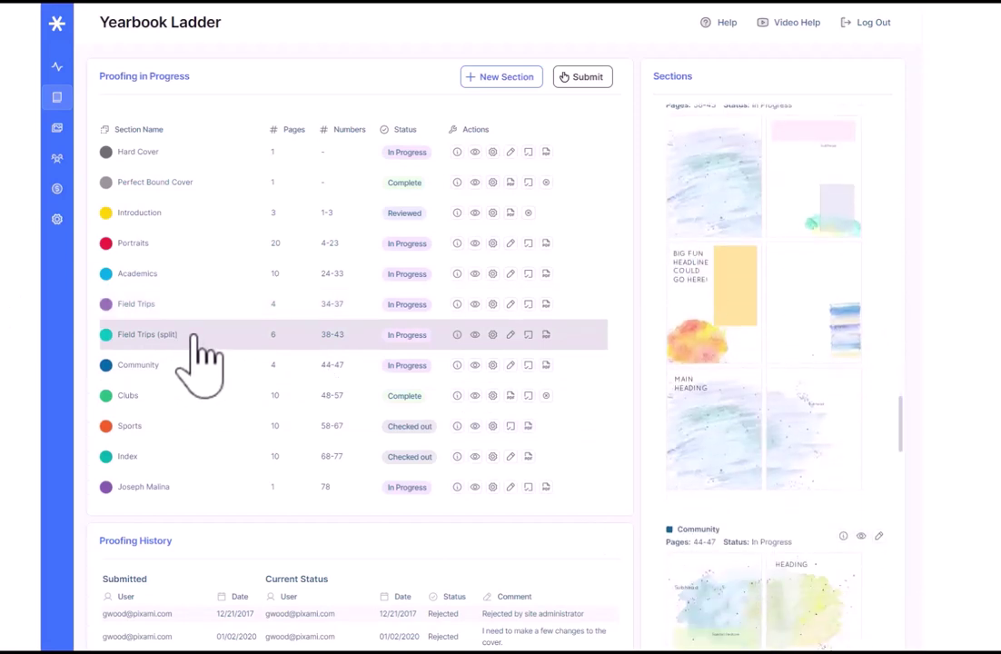
pyautogui.click(214, 309)
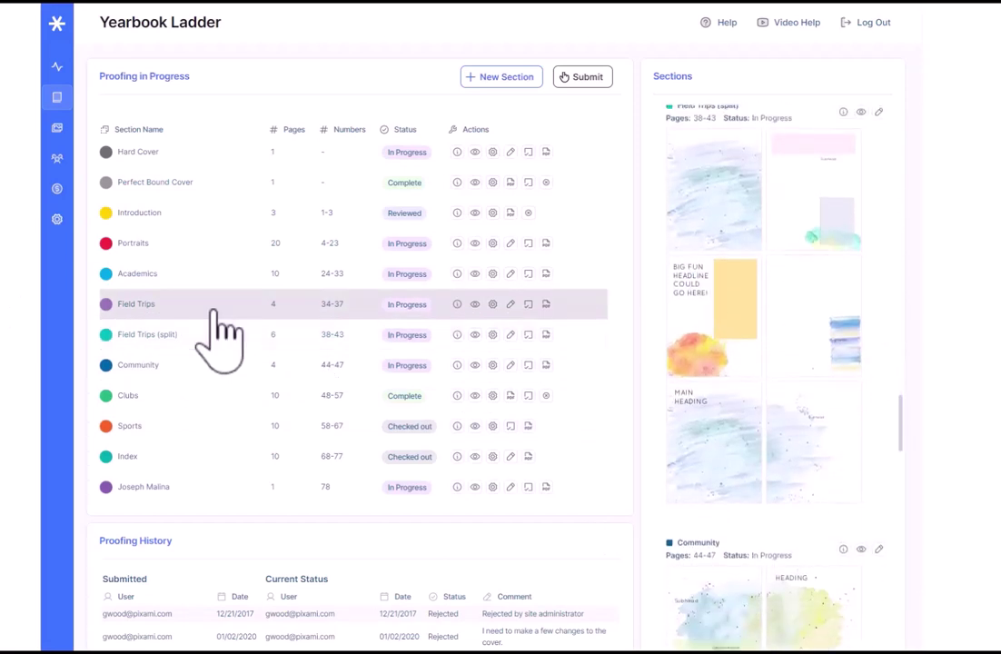
pyautogui.click(253, 333)
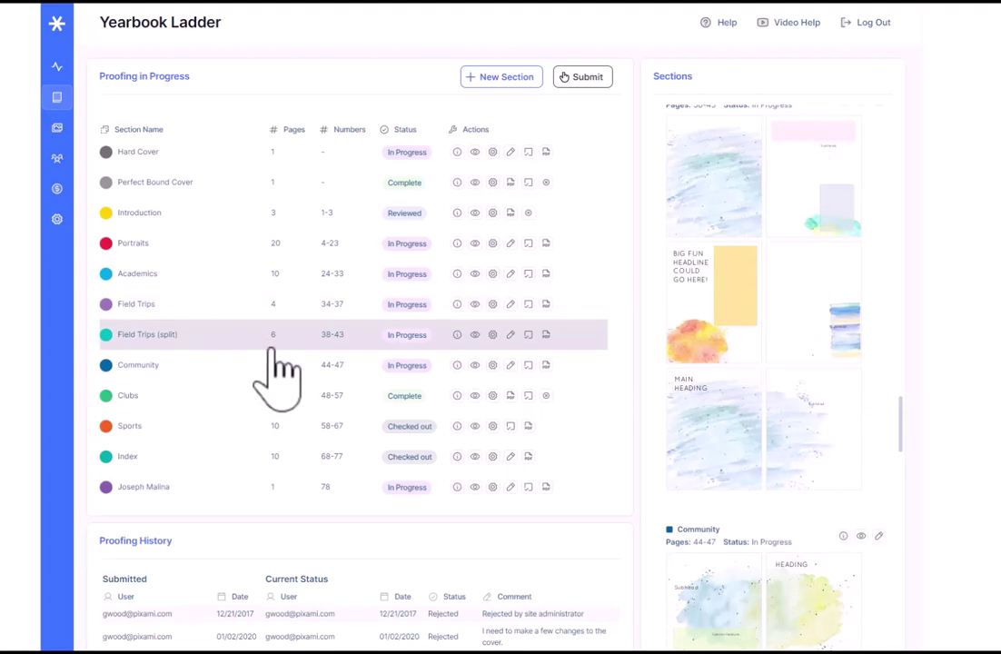
pyautogui.click(198, 309)
pyautogui.click(232, 336)
pyautogui.click(457, 334)
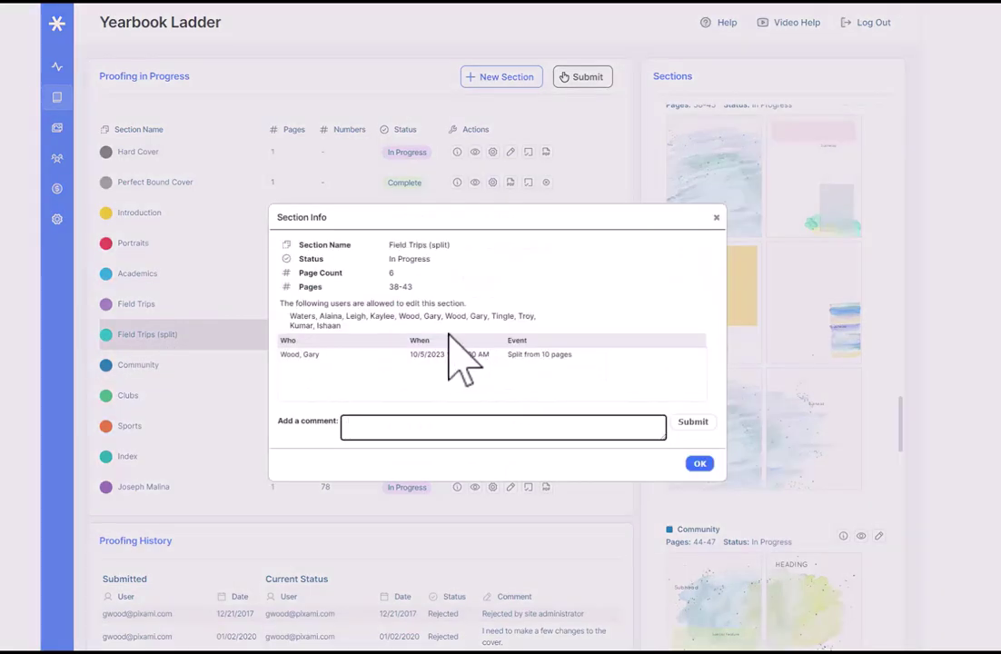
pyautogui.click(716, 218)
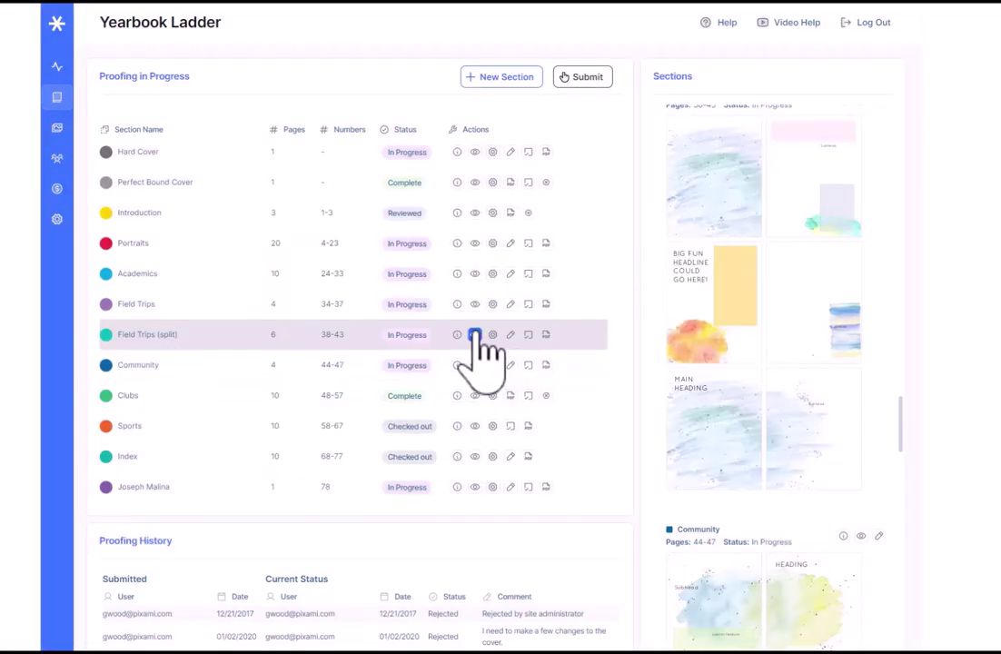
pyautogui.click(492, 334)
pyautogui.click(505, 352)
pyautogui.click(702, 212)
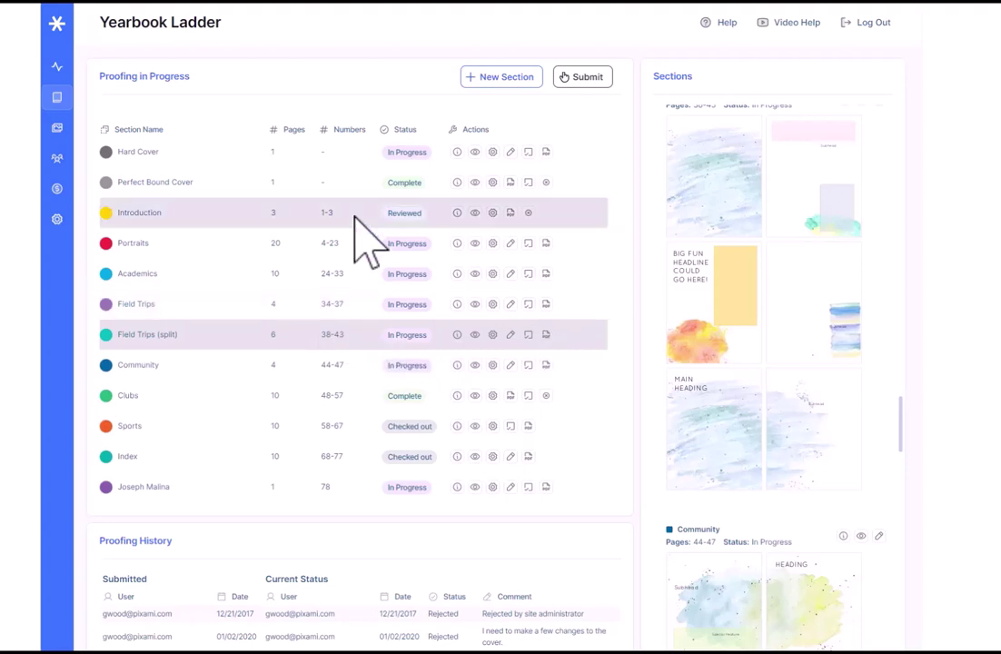
# Merge the split section down into Field Trips, confirming with Yes
pyautogui.click(492, 306)
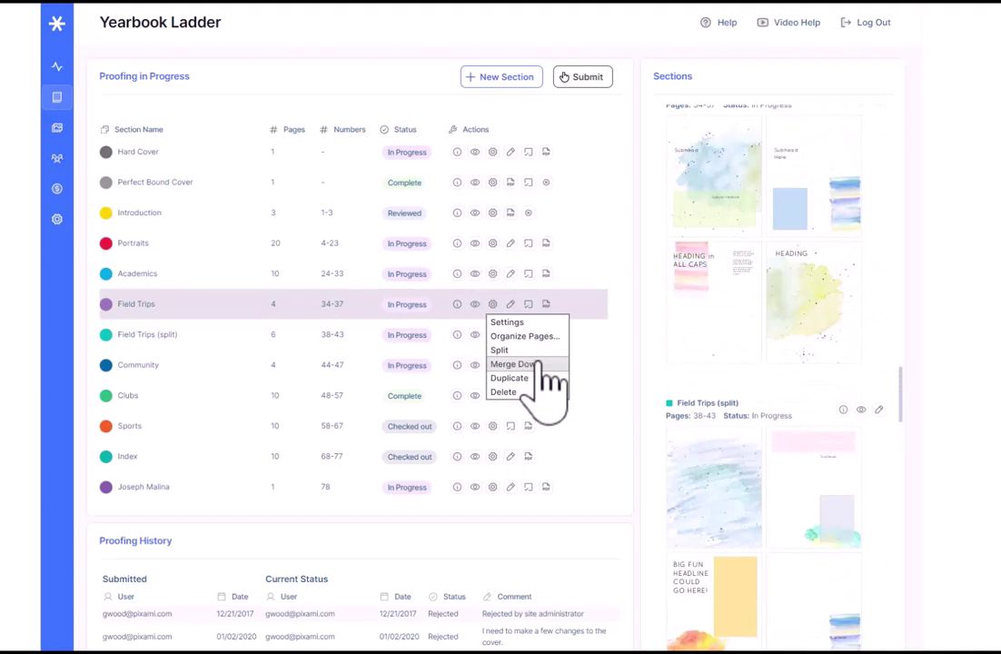
pyautogui.click(516, 363)
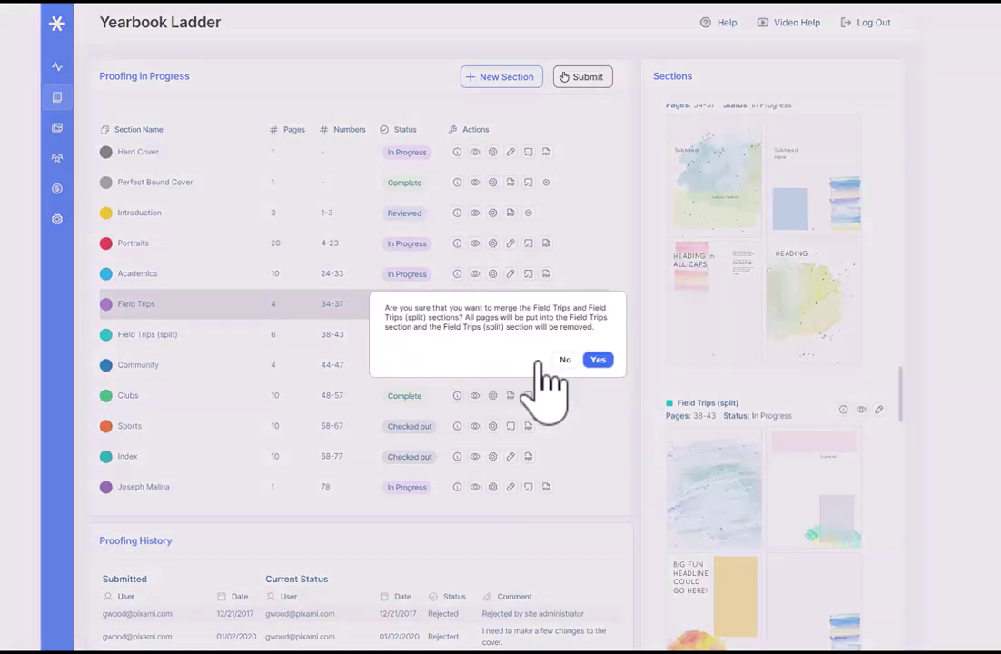
pyautogui.click(599, 361)
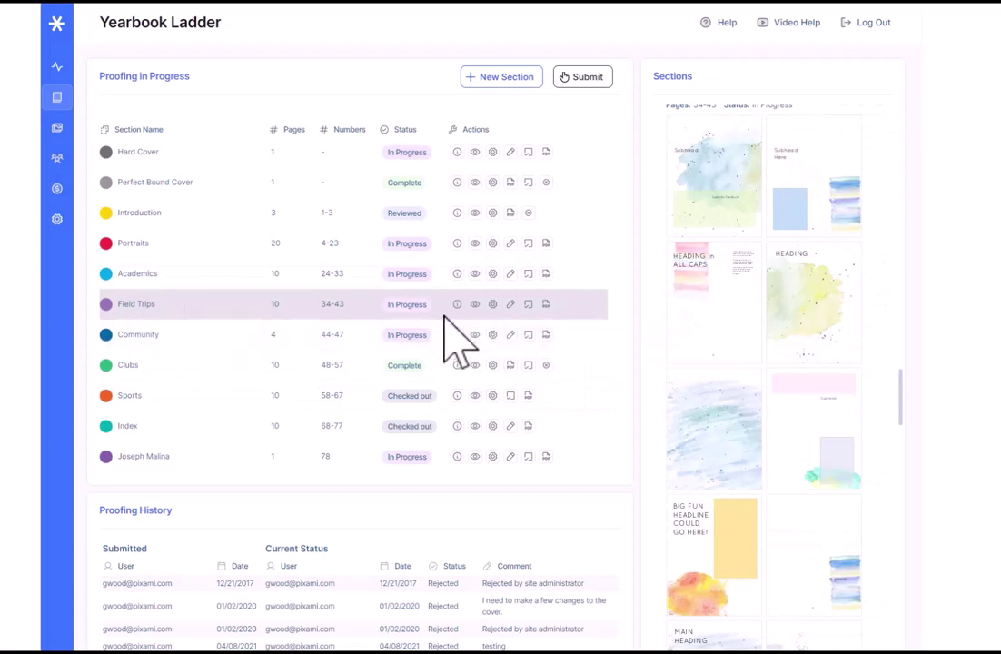
# Duplicate Field Trips and select the new Field Trips (Copy) section
pyautogui.click(492, 306)
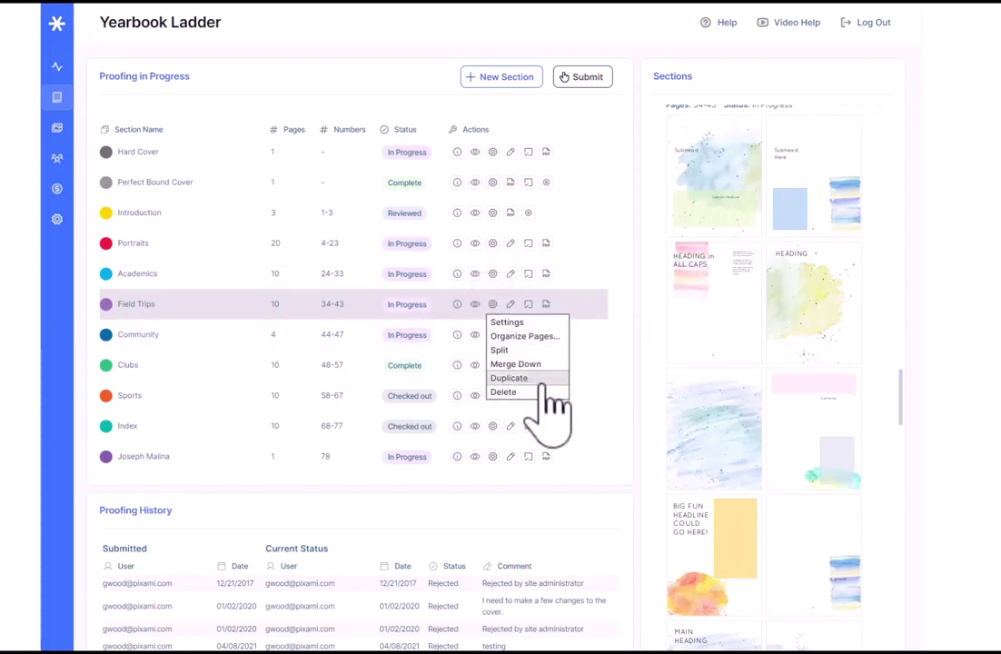
pyautogui.click(511, 378)
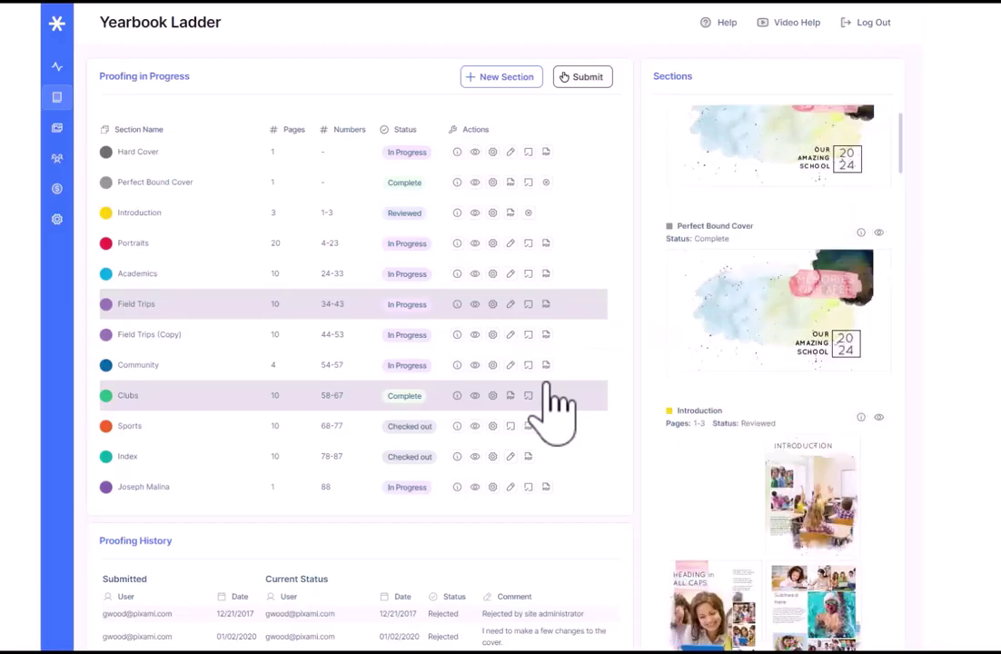
pyautogui.click(219, 336)
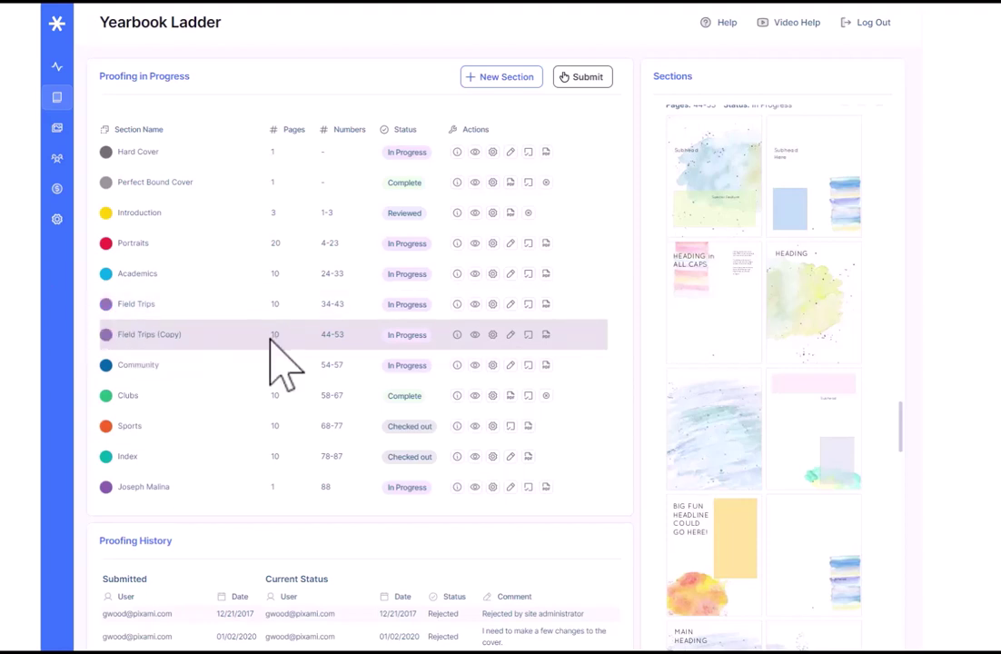
# Delete the Field Trips (Copy) section, typing 'yes' to confirm
pyautogui.click(492, 335)
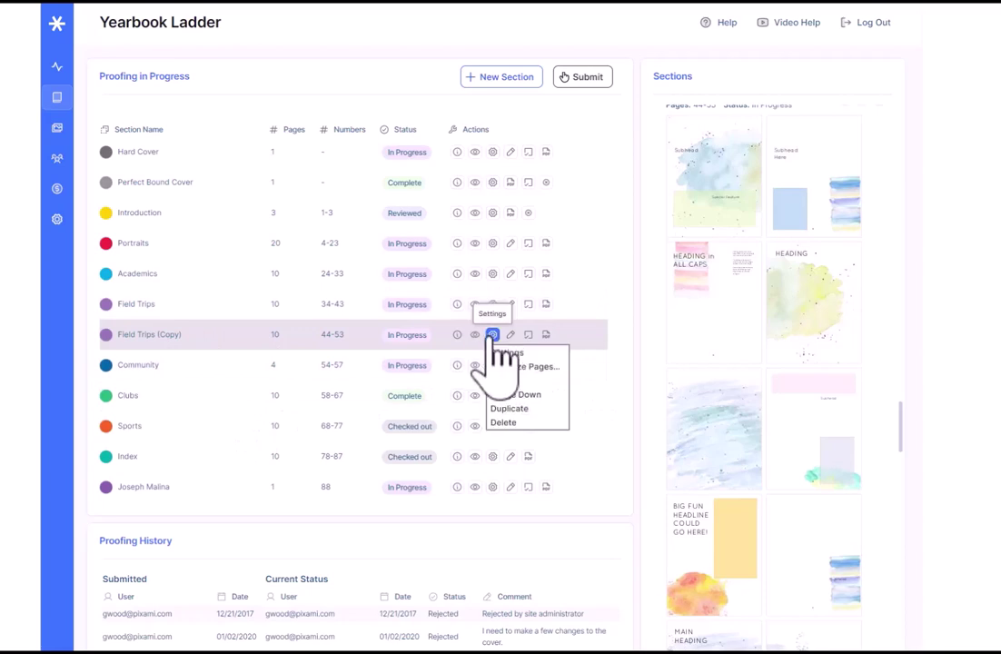
pyautogui.click(504, 422)
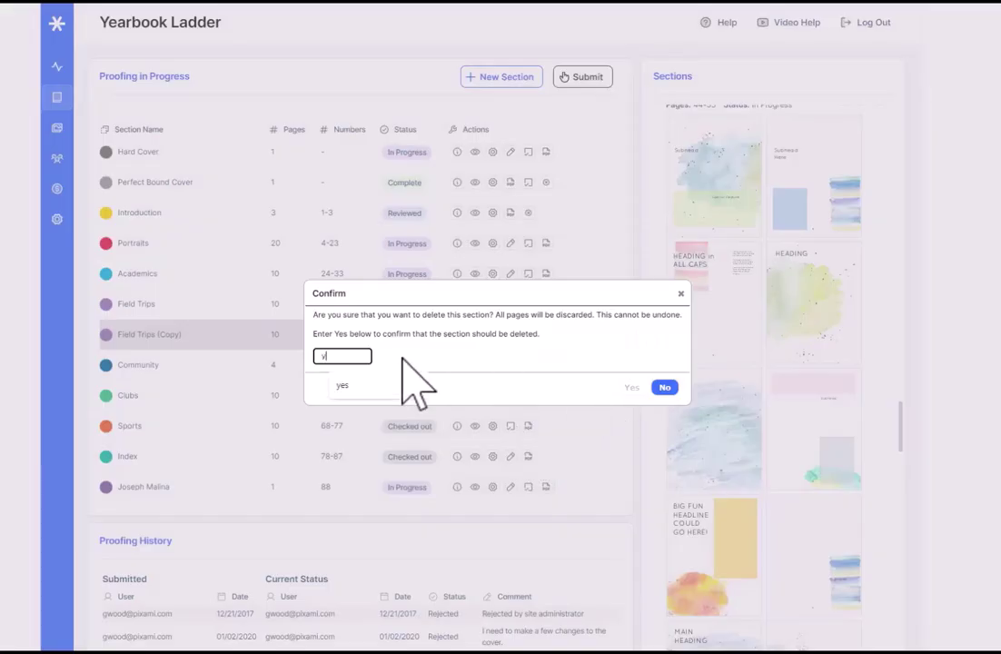
pyautogui.write('yes')
pyautogui.click(632, 387)
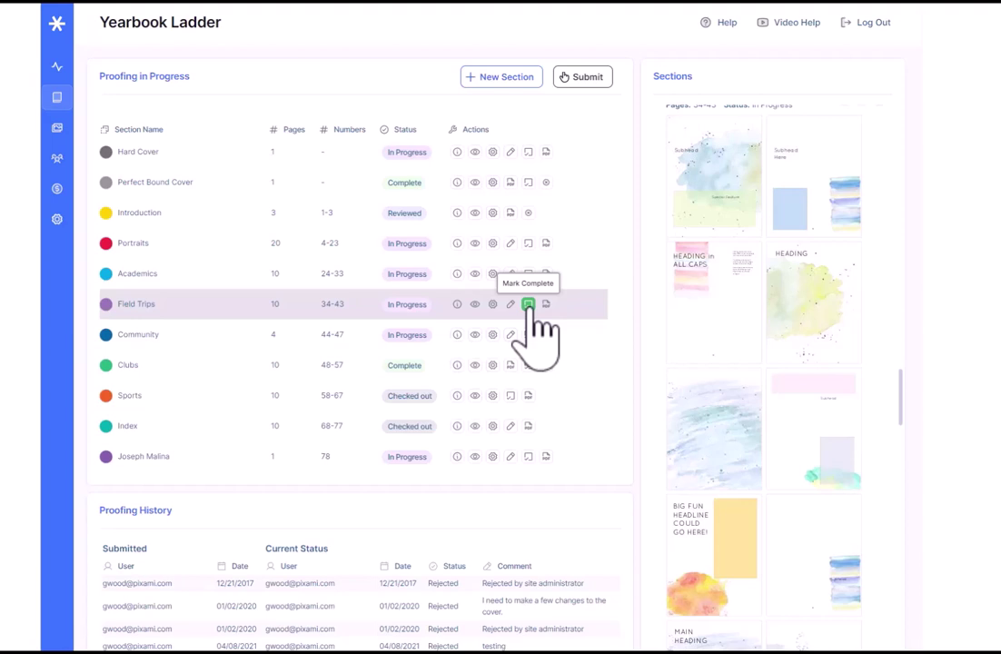
# Mark only the Field Trips section (pages 34–43) complete and confirm
pyautogui.click(529, 307)
pyautogui.click(581, 324)
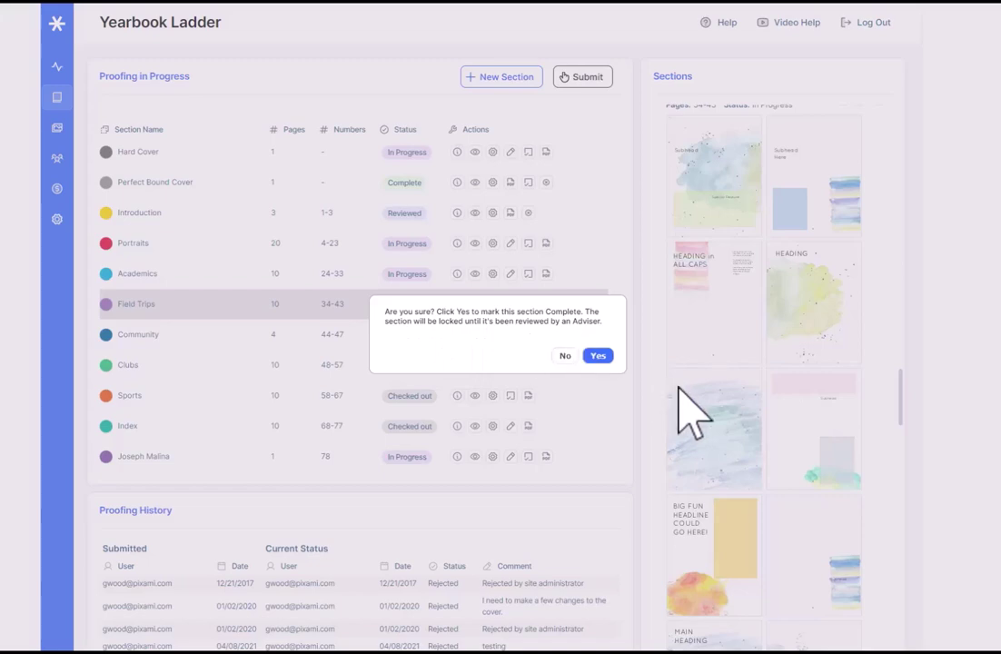
pyautogui.click(599, 357)
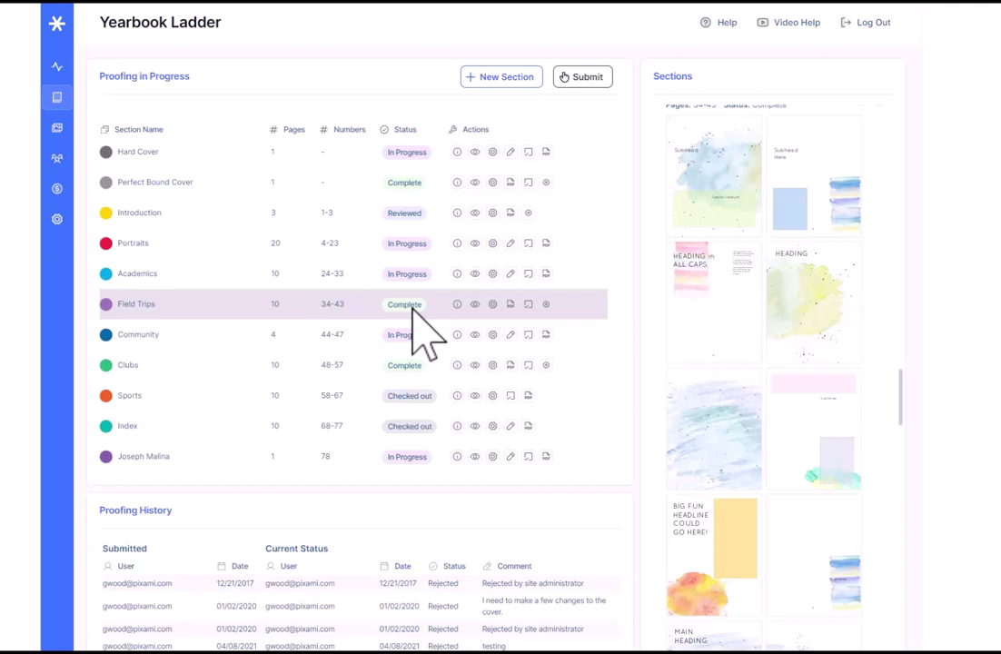
# Generate a PDF proof of Field Trips with Academics, Community and Clubs also ticked
pyautogui.click(511, 305)
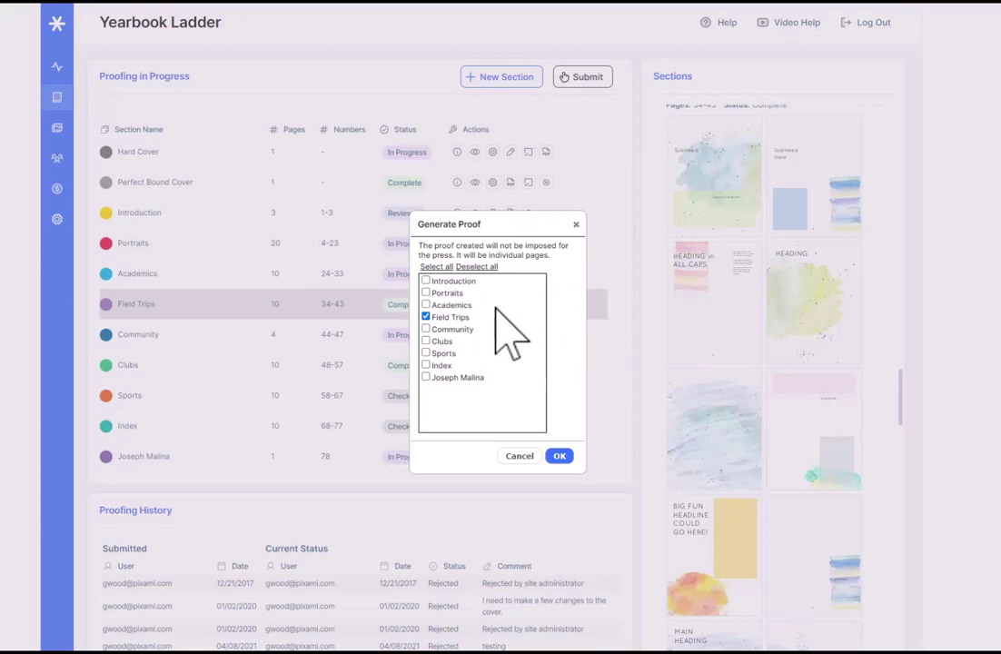
pyautogui.click(426, 306)
pyautogui.click(426, 329)
pyautogui.click(426, 340)
pyautogui.click(731, 382)
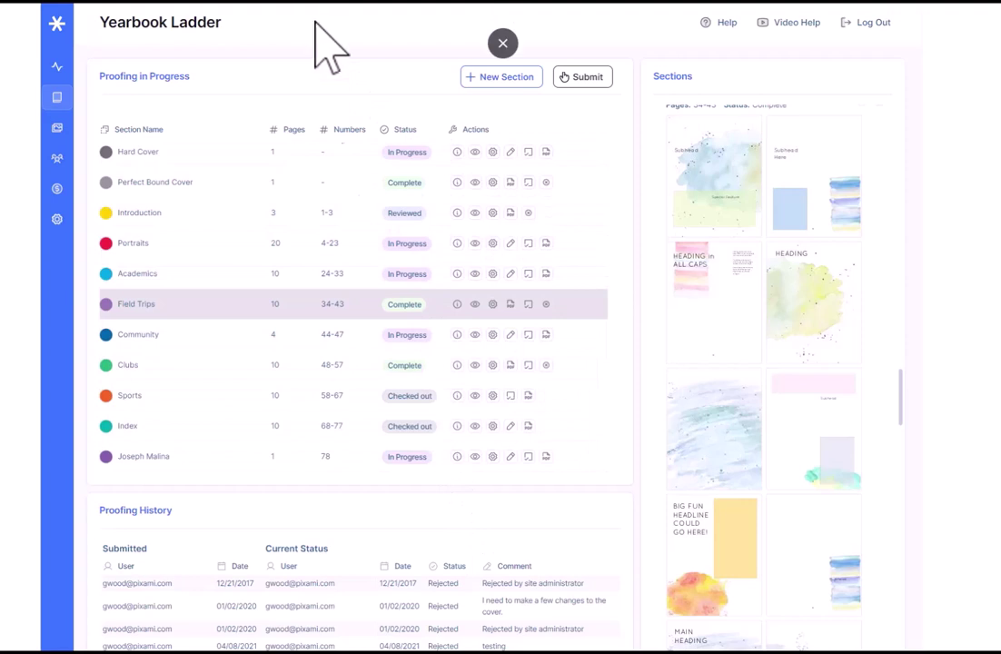
# Reject Field Trips with the reason 'Looks great but please recrop the main photo and... and...'
pyautogui.click(546, 305)
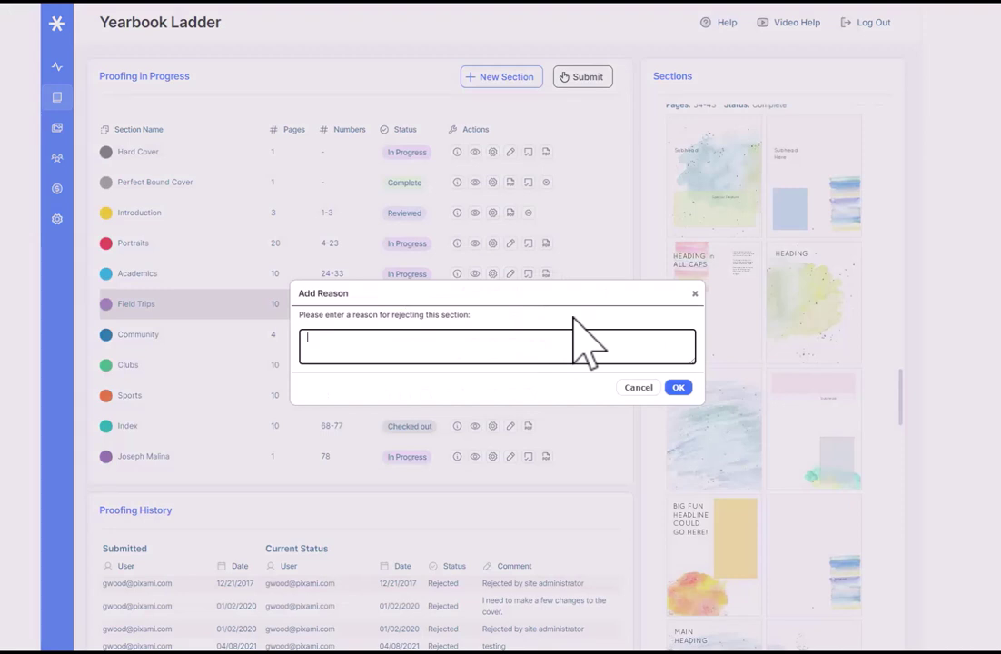
pyautogui.write('Looks great but please recrop the main photo and... and...')
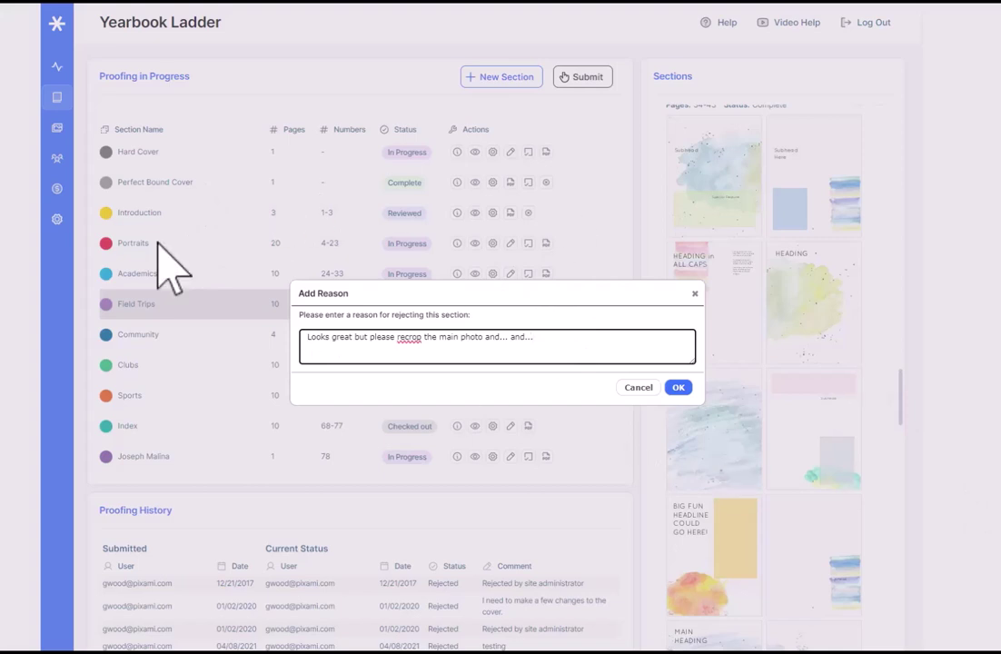
pyautogui.click(679, 387)
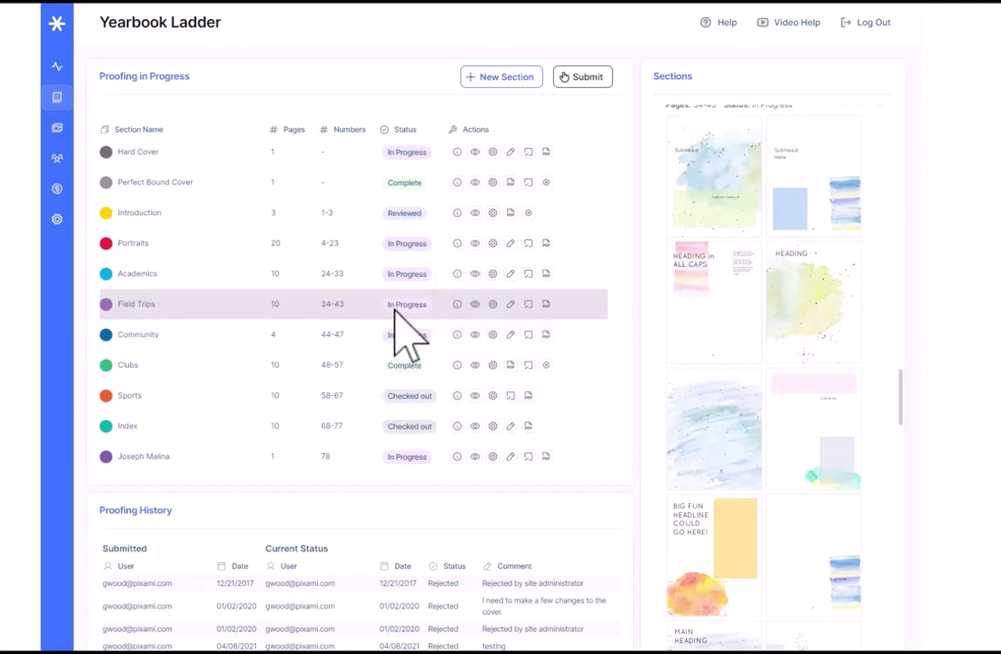
pyautogui.click(457, 303)
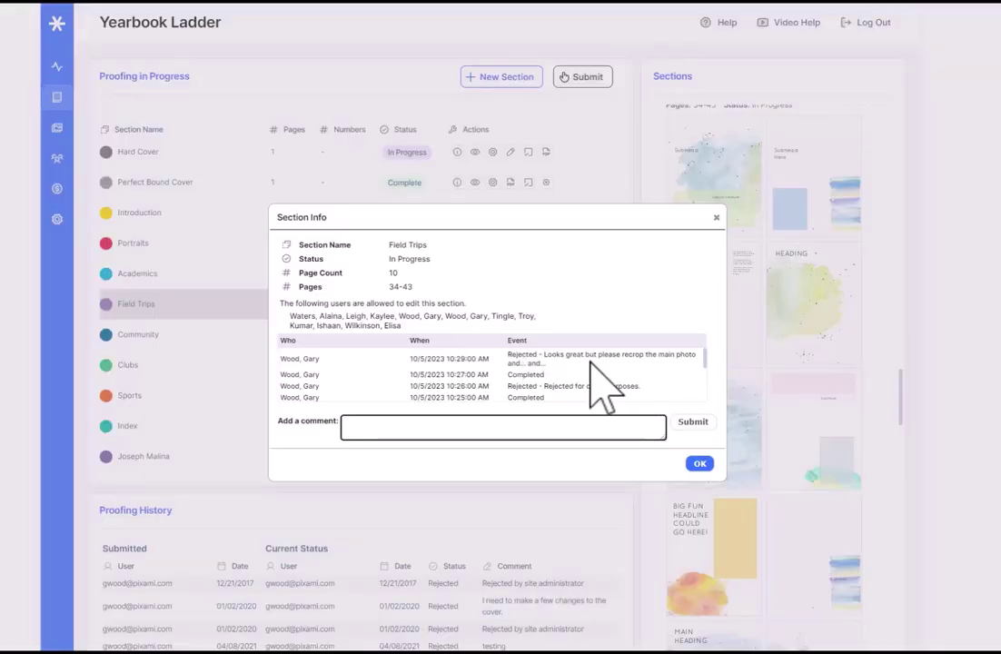
pyautogui.click(716, 217)
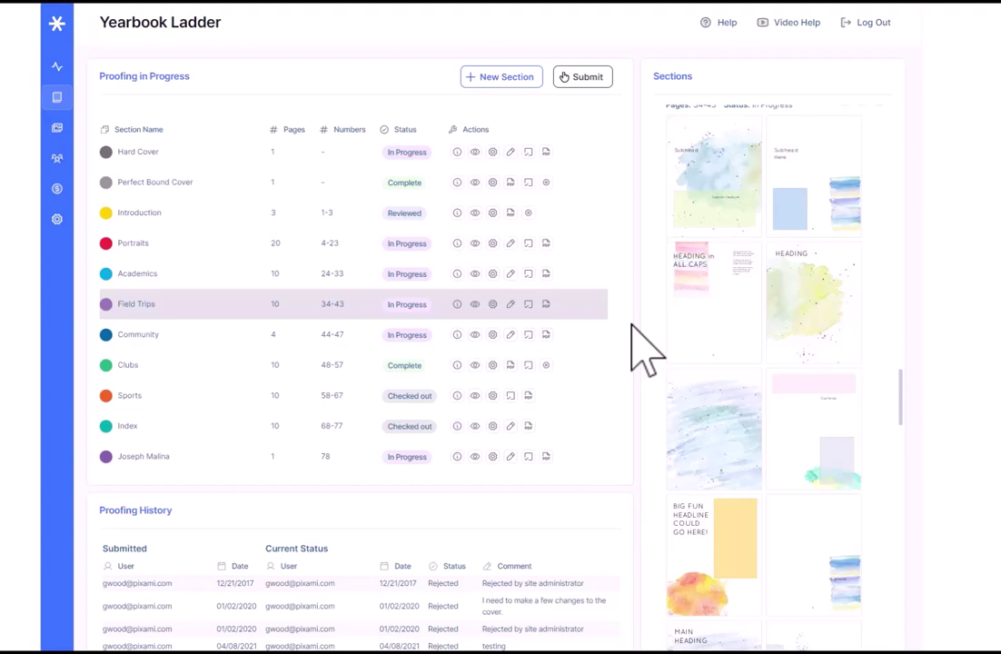
pyautogui.scroll(-5, 641, 336)
pyautogui.scroll(-2, 415, 587)
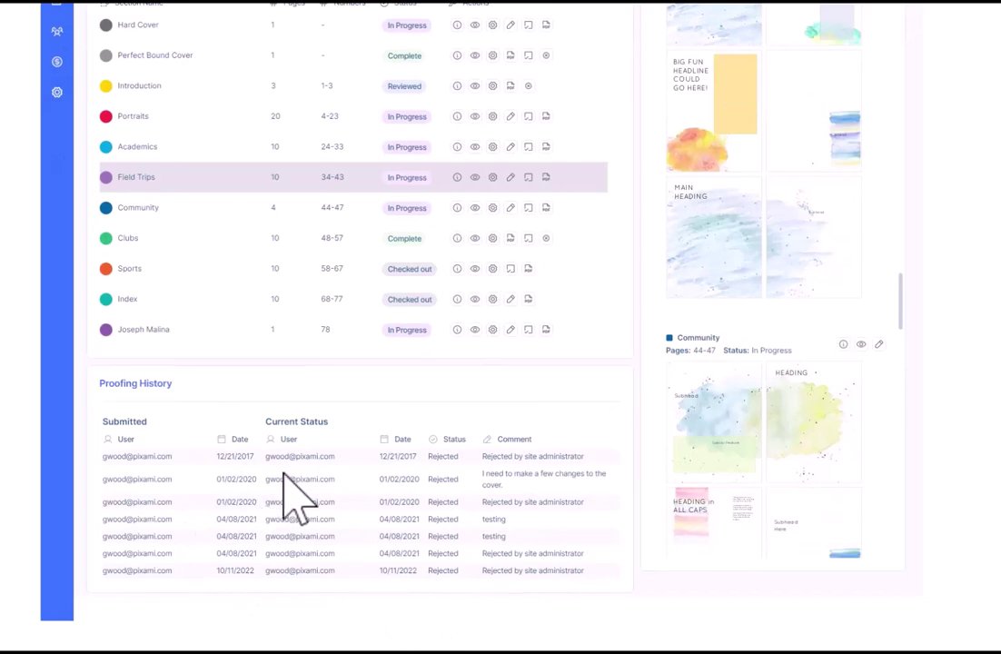
pyautogui.scroll(2, 289, 478)
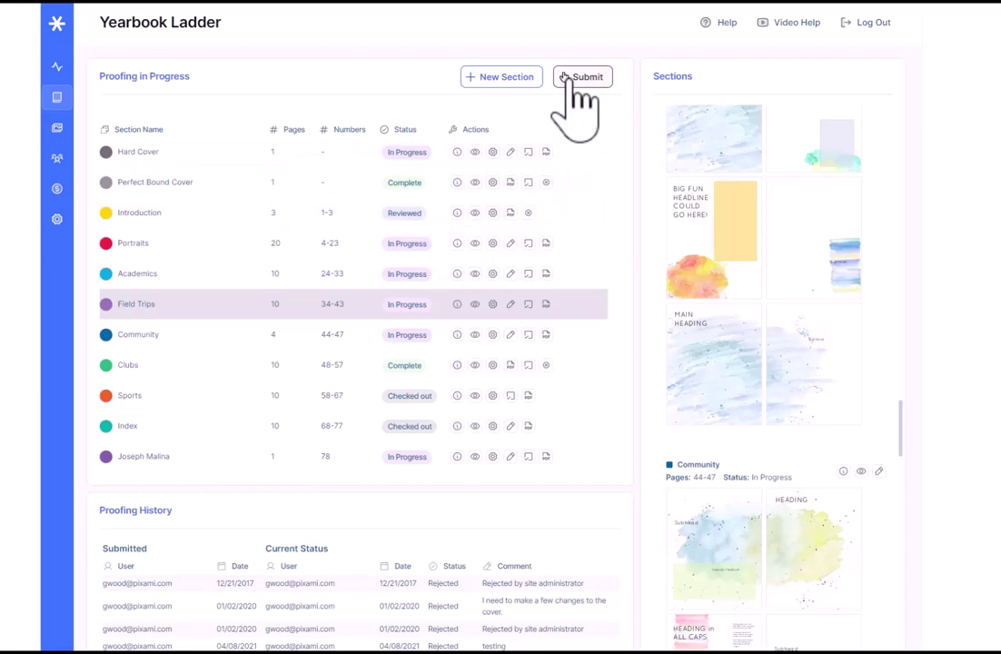
pyautogui.click(574, 82)
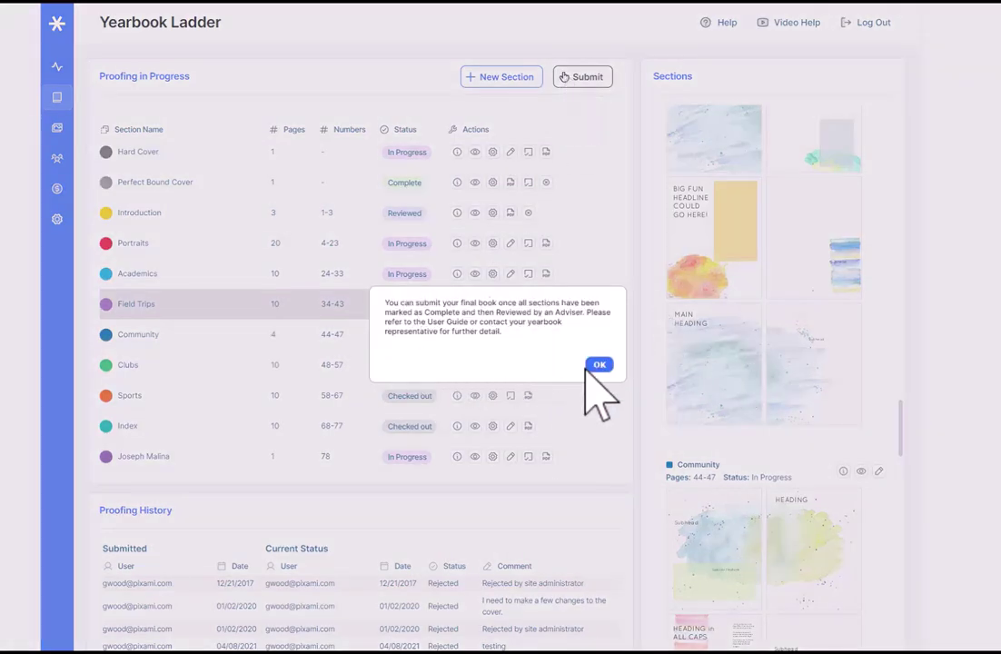
pyautogui.click(599, 365)
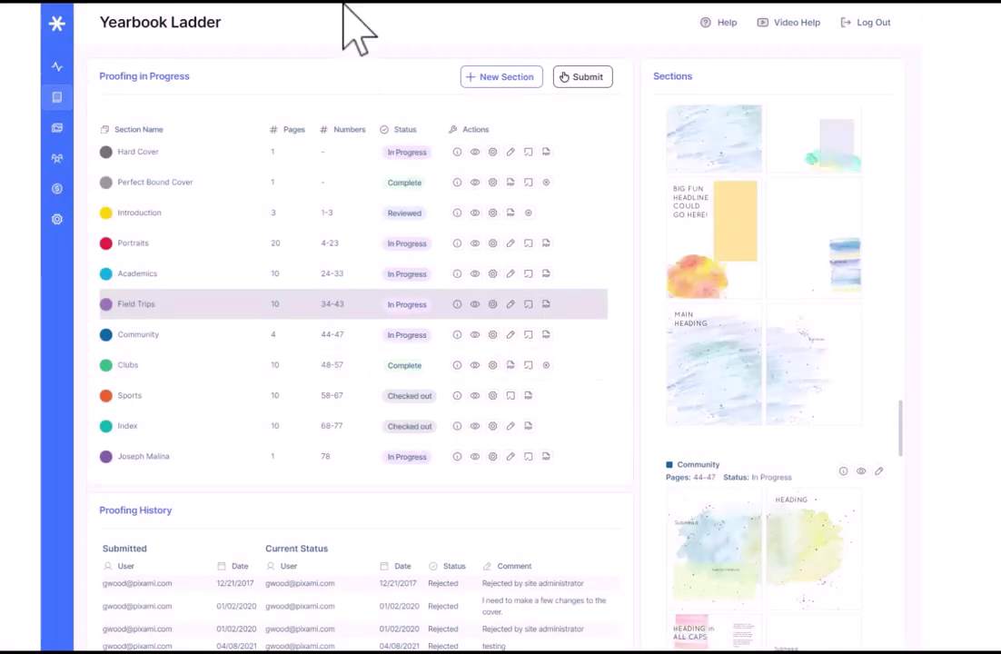